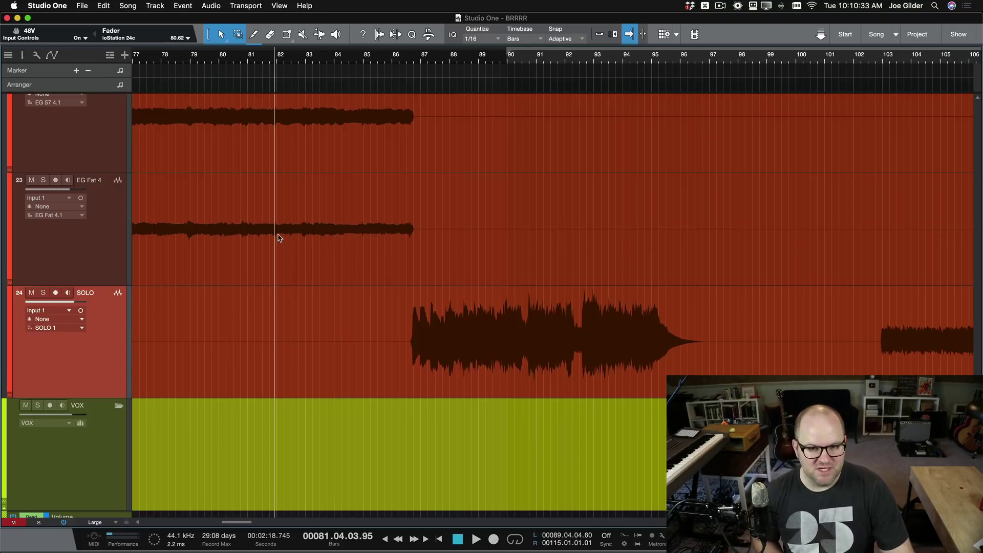
# Play the song, then solo the SOLO guitar and play it from around bar 90.
pyautogui.press('space')
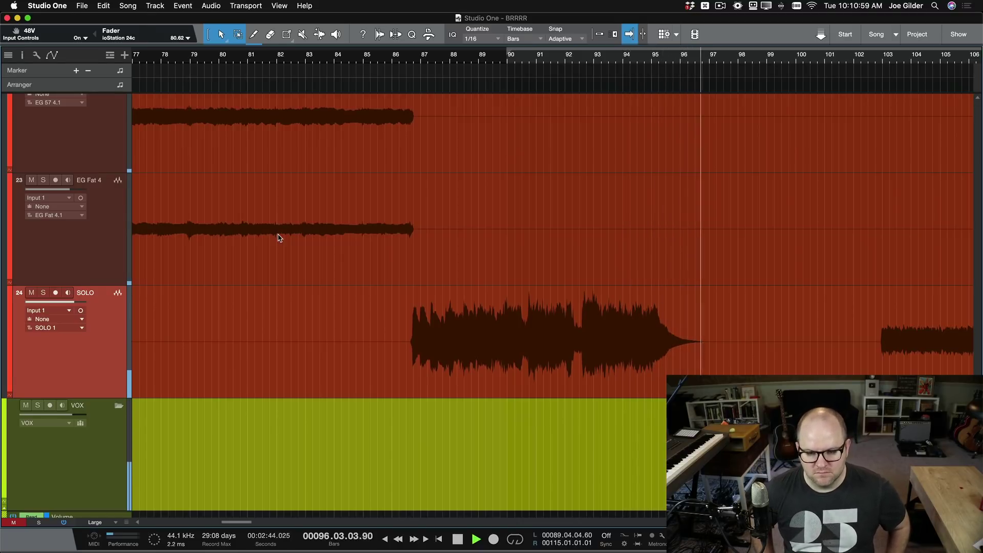
pyautogui.press('space')
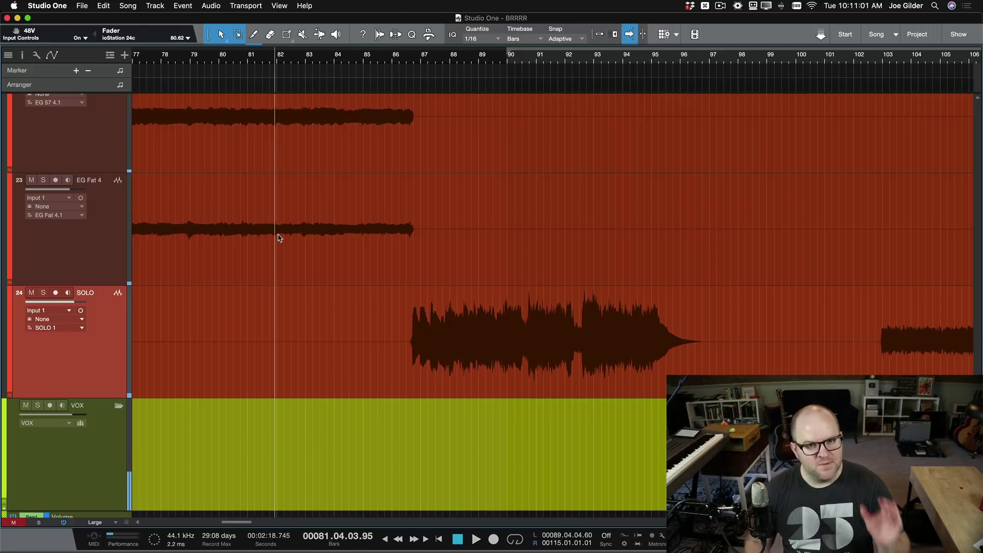
pyautogui.click(527, 307)
pyautogui.press('s')
pyautogui.press('space')
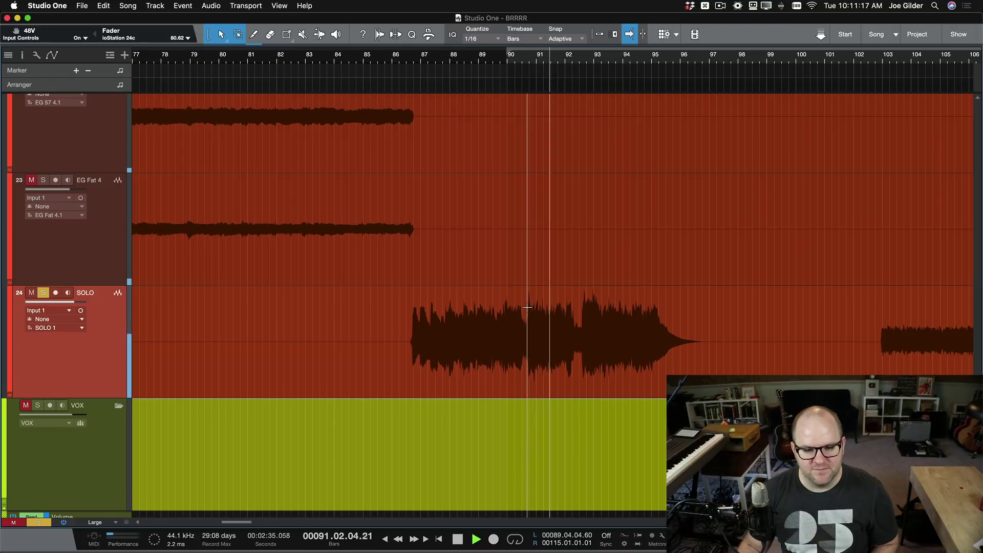
# Unsolo SOLO, replay the quiet section from bar 90, and park the playhead near bar 87.
pyautogui.press('s')
pyautogui.press('space')
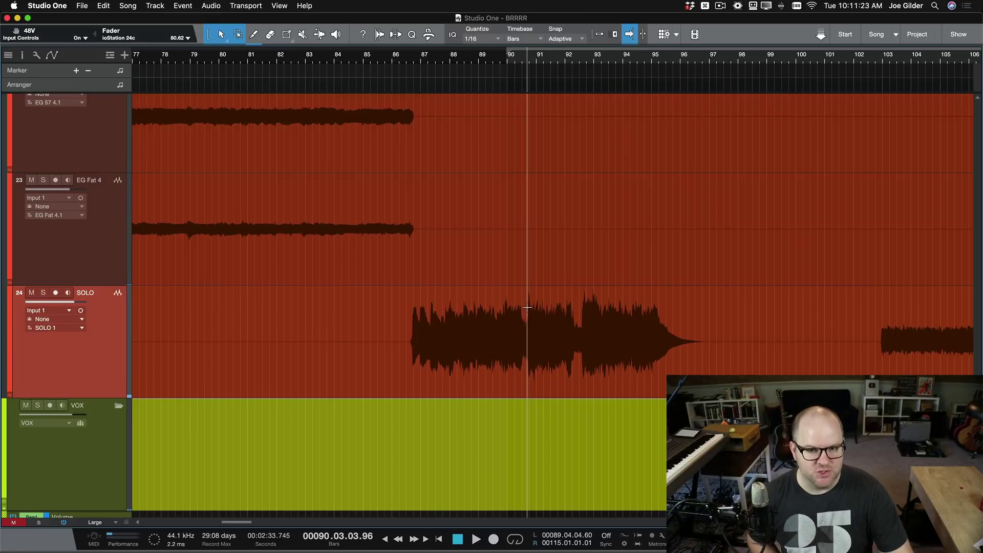
pyautogui.press('space')
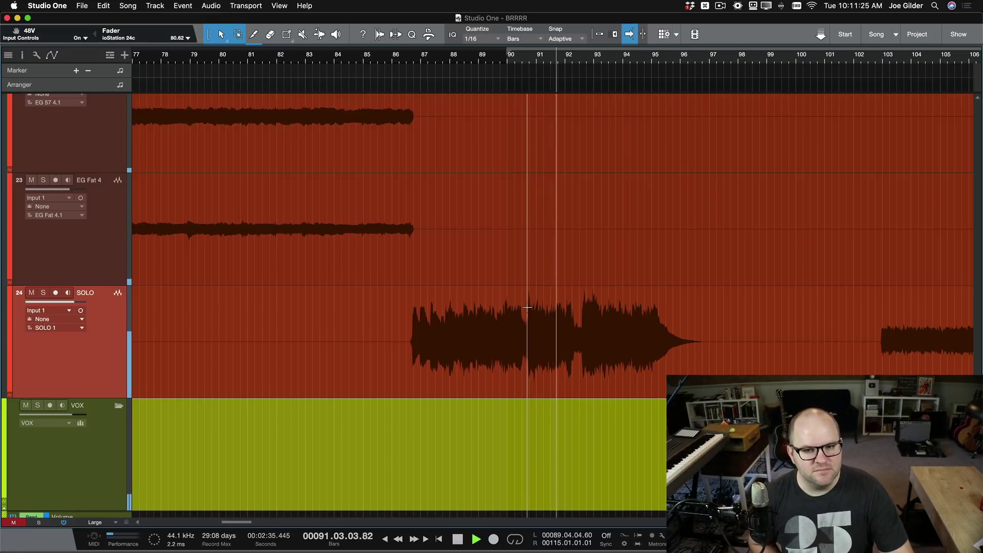
pyautogui.press('space')
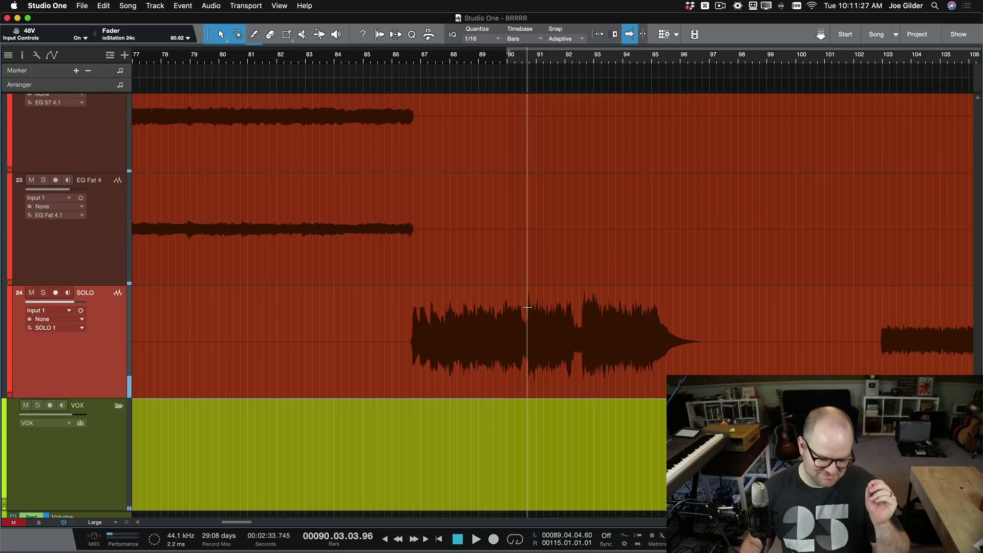
pyautogui.click(411, 301)
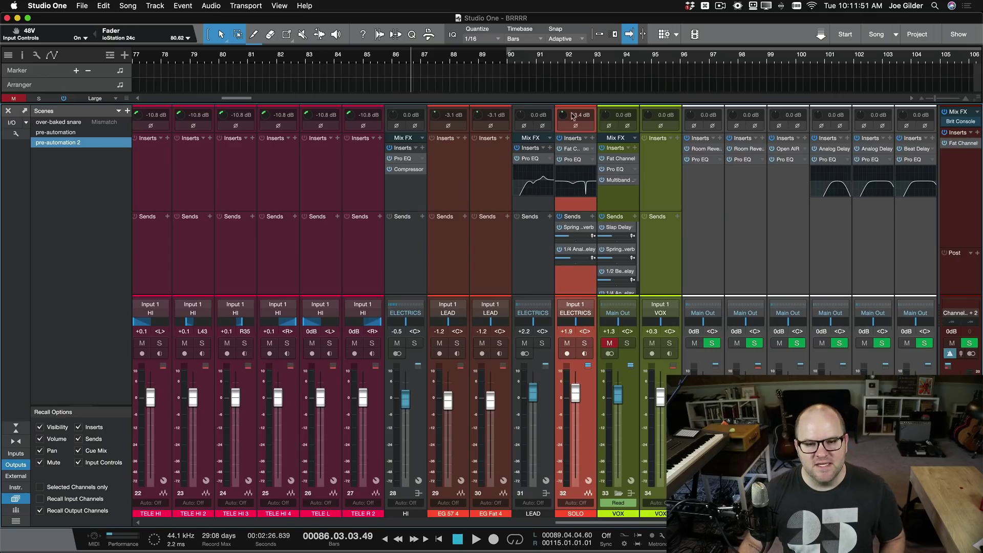
# Lower the mixer divider and scroll the arrangement down to track 24 SOLO.
pyautogui.moveTo(572, 102); pyautogui.dragTo(565, 255)
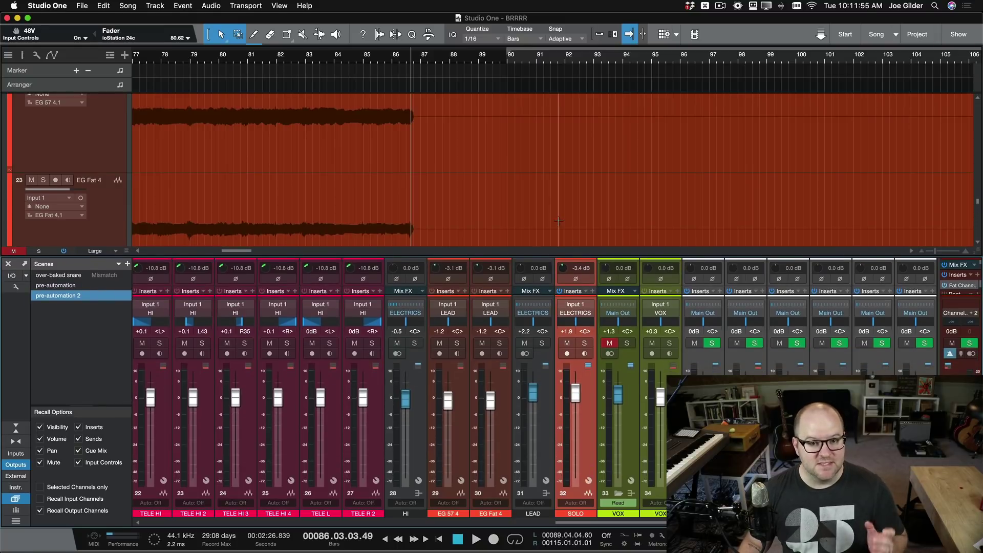
pyautogui.scroll(-5, 558, 221)
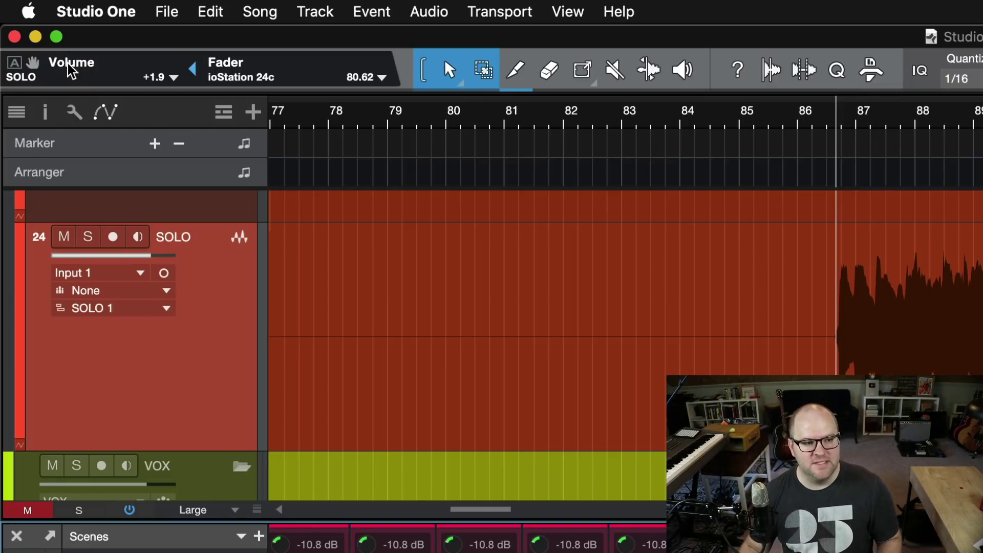
# Show SOLO's volume automation, try the fader at -13.3 dB, then undo back to +1.9 dB.
pyautogui.click(14, 63)
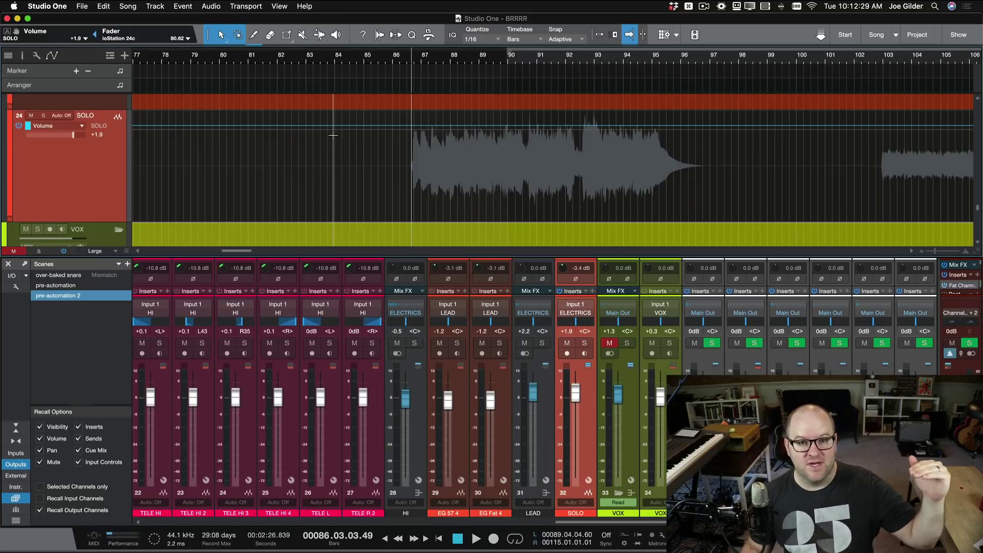
pyautogui.moveTo(576, 385); pyautogui.dragTo(560, 418)
pyautogui.press('super+z')
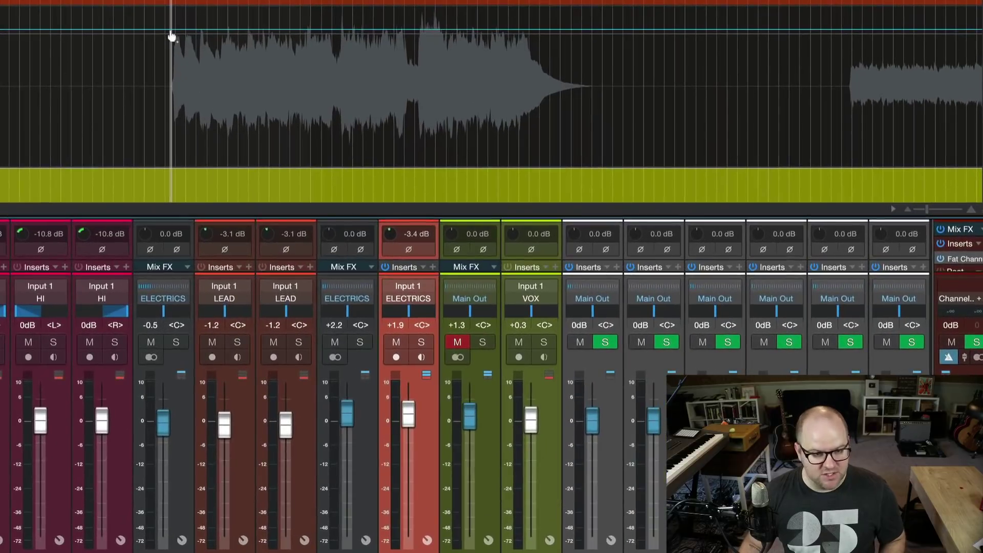
# Draw Volume points stepping down from bar 87 with a brief bump, audition, then undo the bump.
pyautogui.click(172, 31)
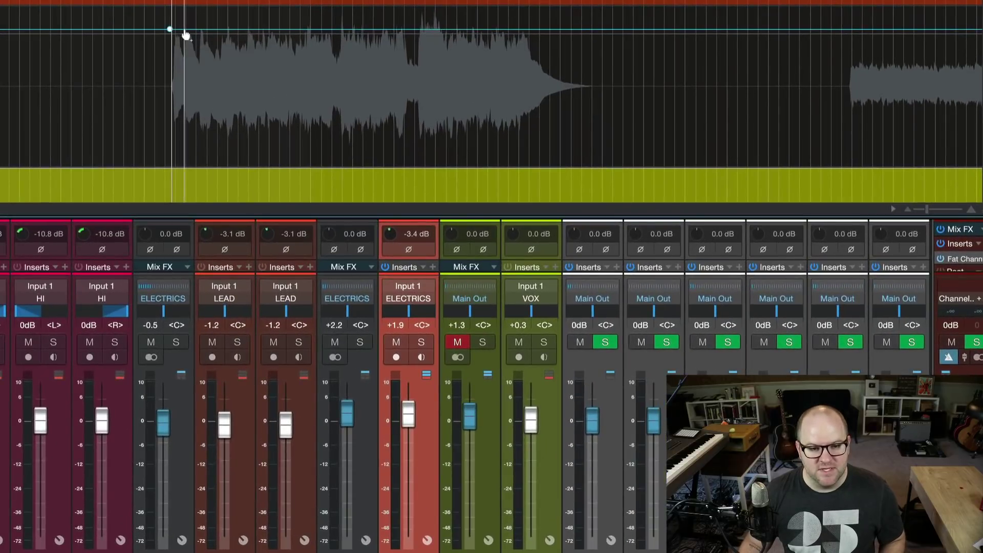
pyautogui.moveTo(185, 36); pyautogui.dragTo(217, 60)
pyautogui.click(221, 68)
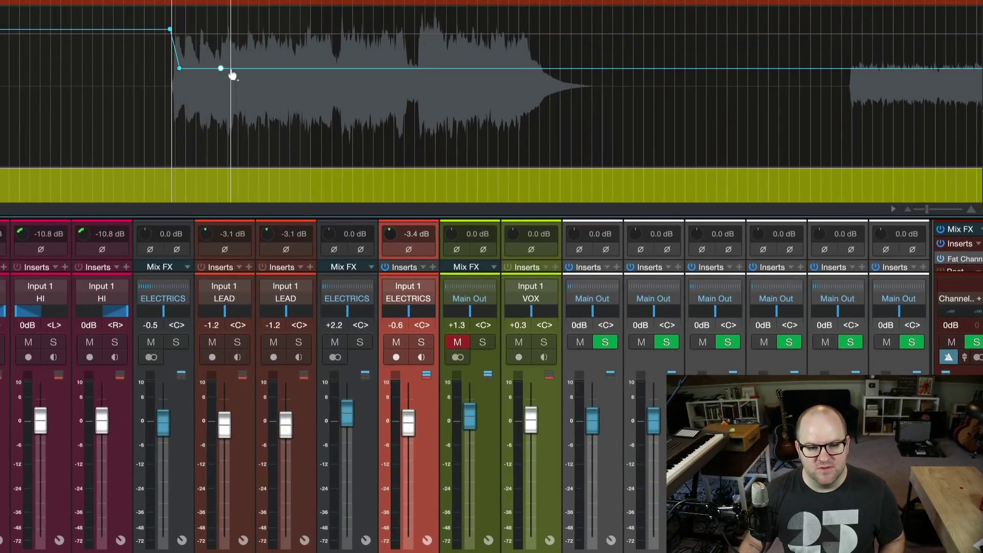
pyautogui.moveTo(237, 68)
pyautogui.mouseDown()
pyautogui.moveTo(237, 38)
pyautogui.moveTo(253, 74)
pyautogui.mouseUp()
pyautogui.click(248, 38)
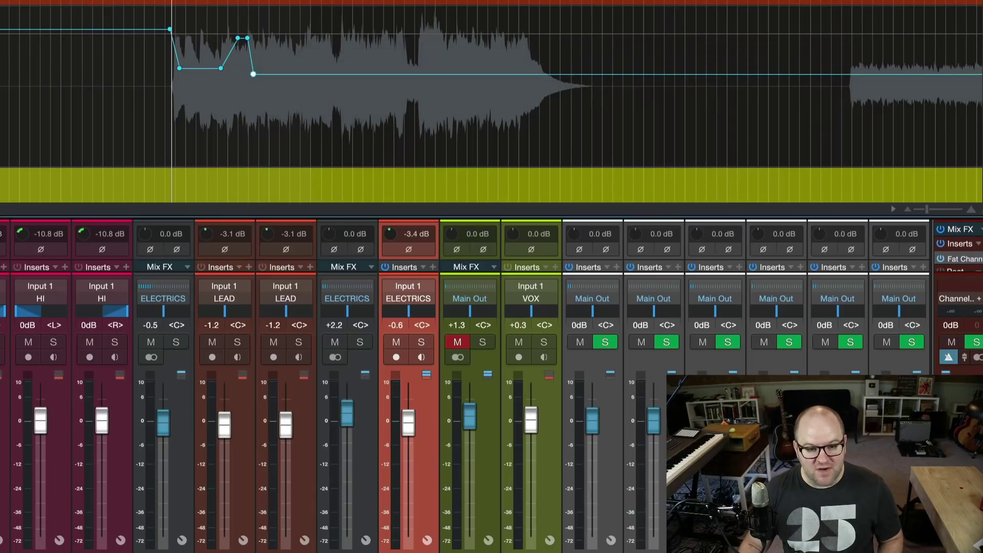
pyautogui.press('space')
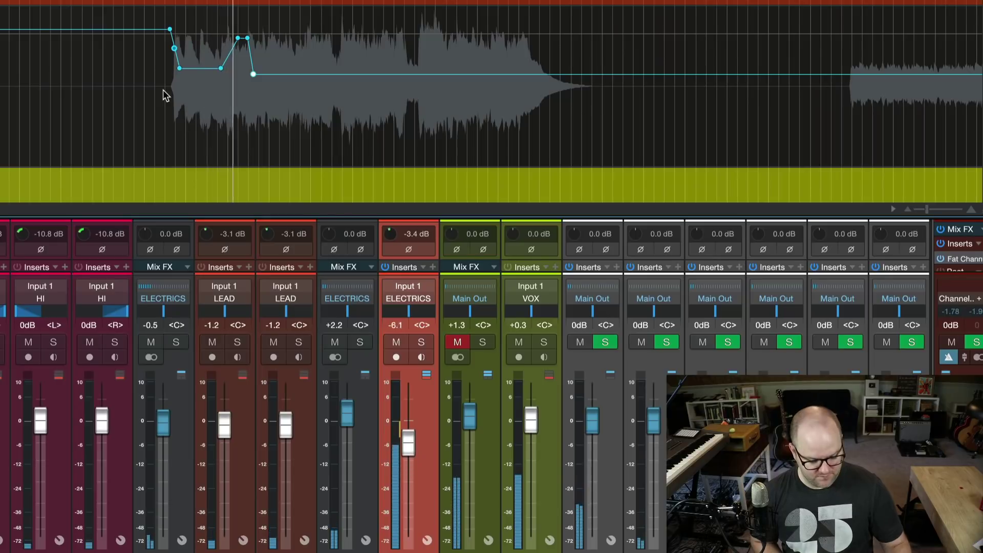
pyautogui.press('space')
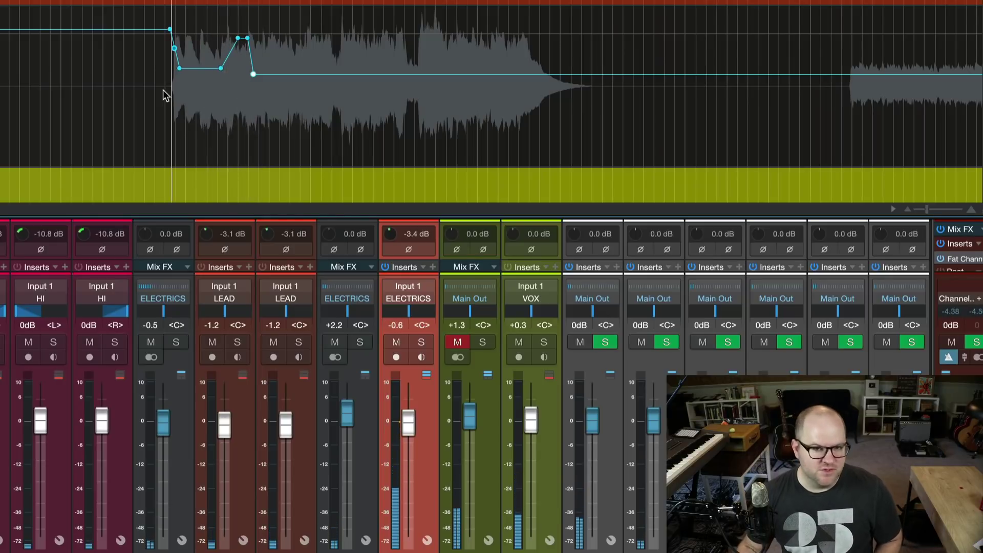
pyautogui.hotkey('ctrl', 'z')
pyautogui.hotkey('ctrl', 'z')
pyautogui.hotkey('ctrl', 'z')
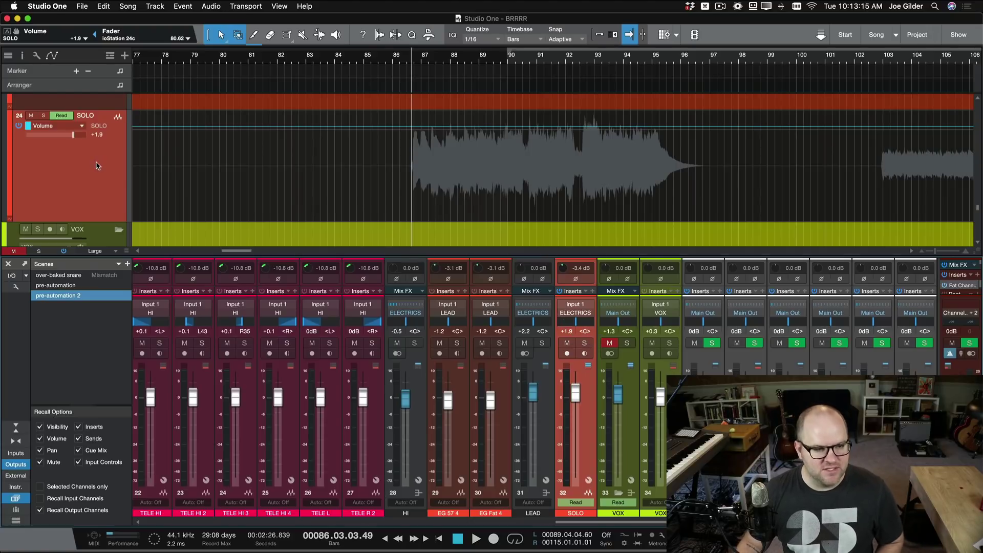
# Return SOLO to waveform view and choose Edit Automation "Volume" from the fader's context menu.
pyautogui.press('a')
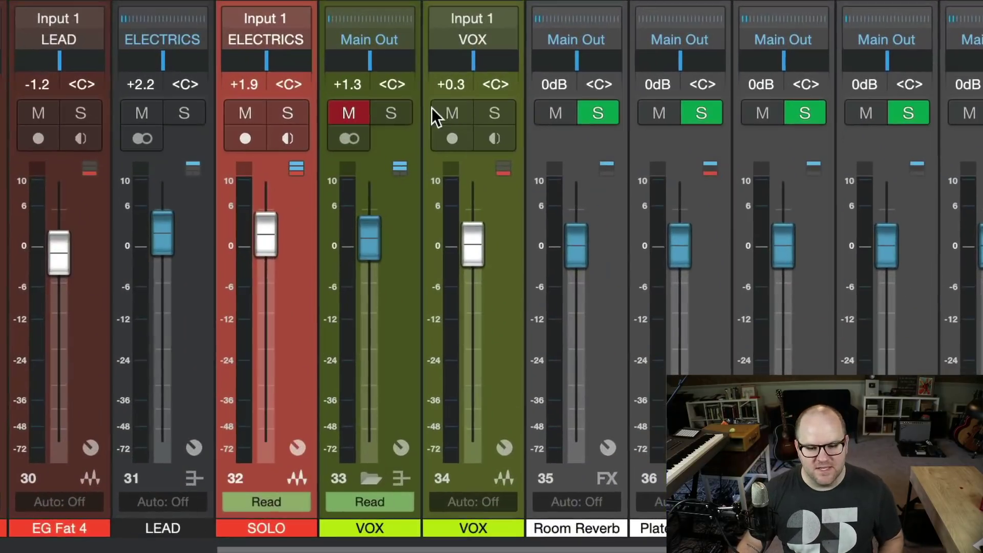
pyautogui.rightClick(262, 234)
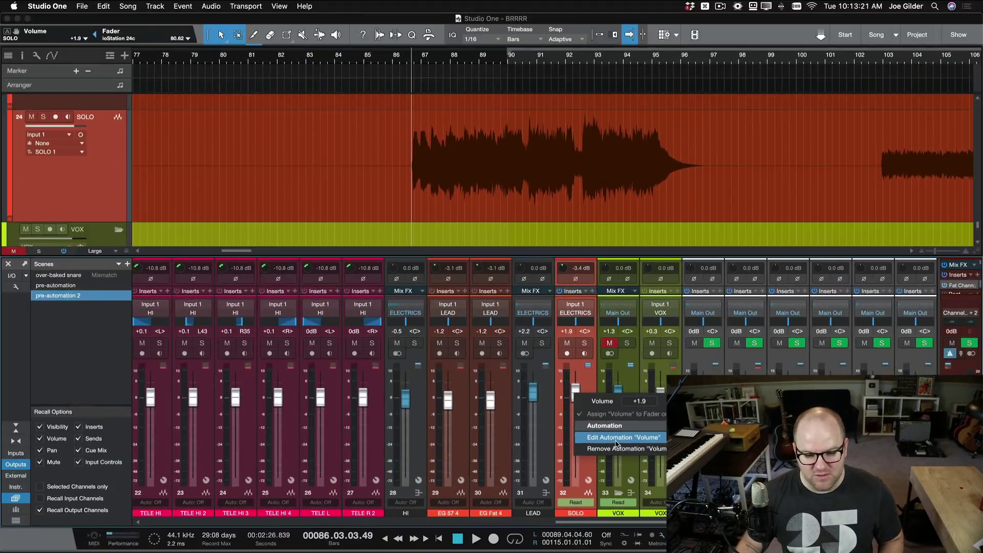
pyautogui.click(617, 437)
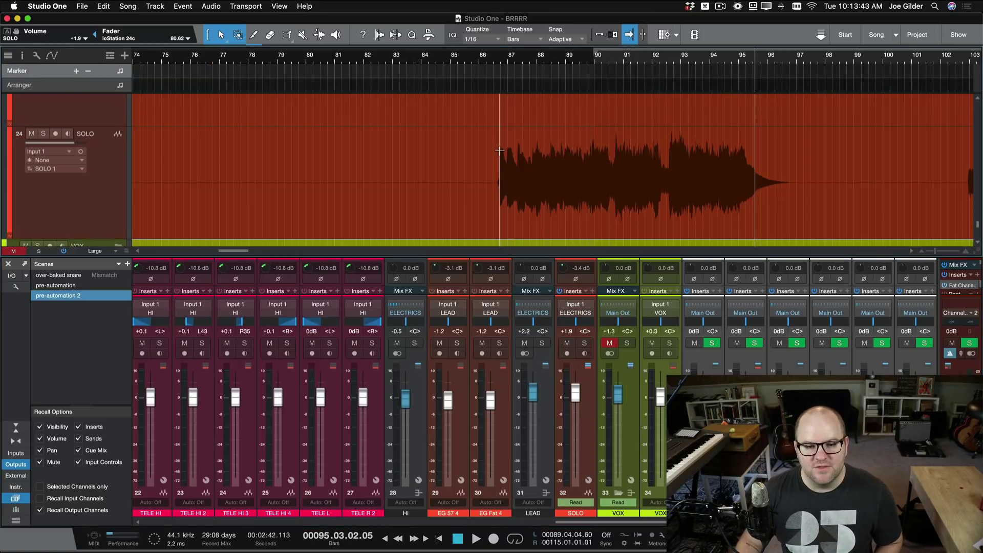
# Select the SOLO channel, show its automation lane, and switch it from Mute back to Volume.
pyautogui.click(583, 376)
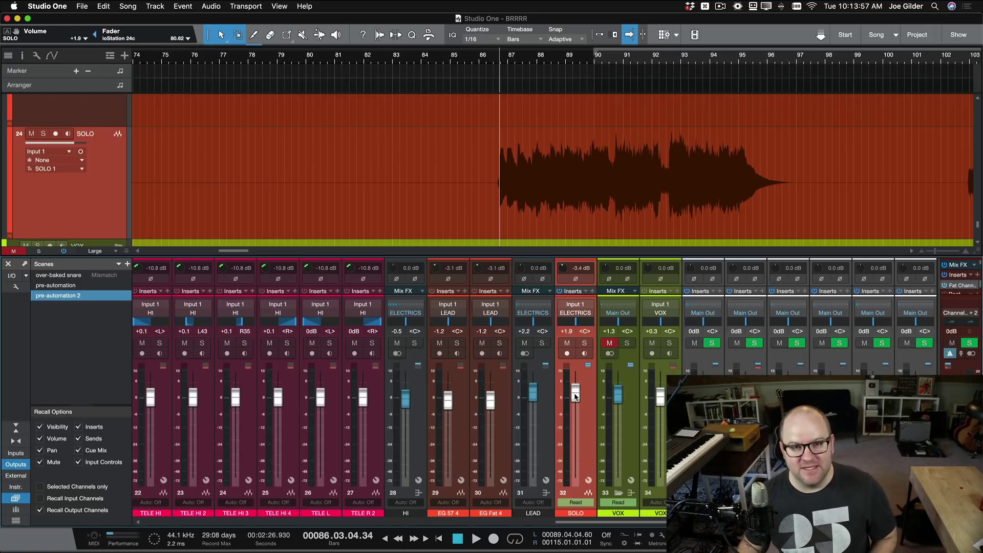
pyautogui.press('a')
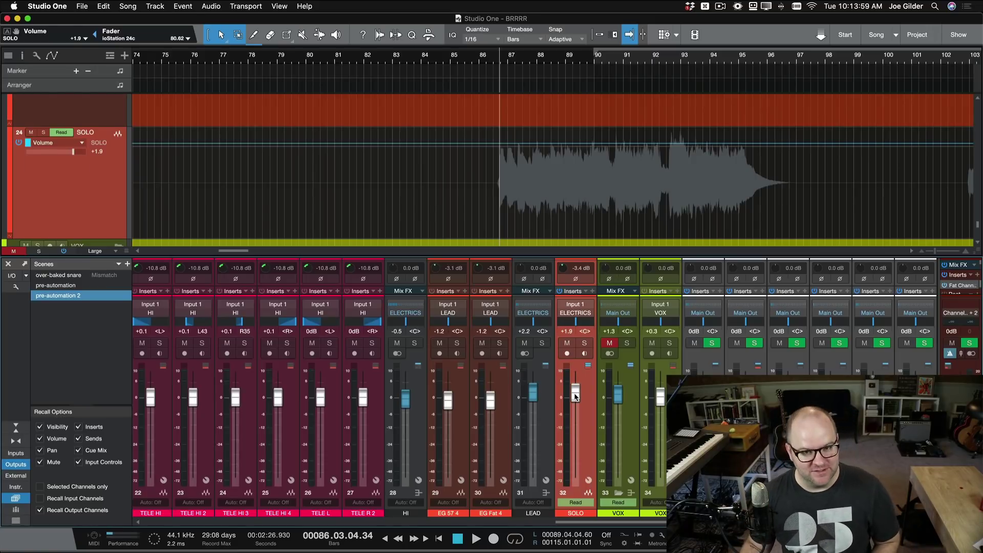
pyautogui.click(568, 343)
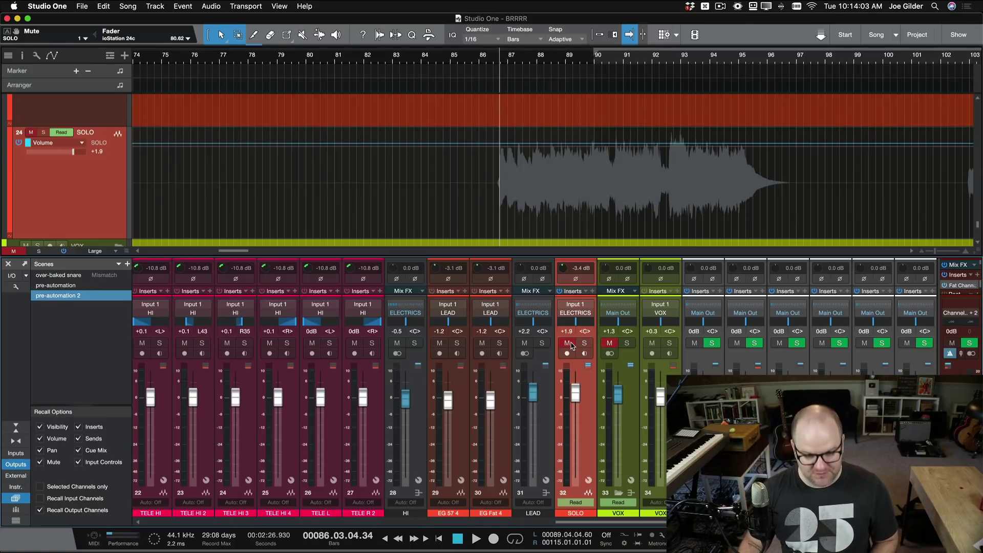
pyautogui.click(568, 343)
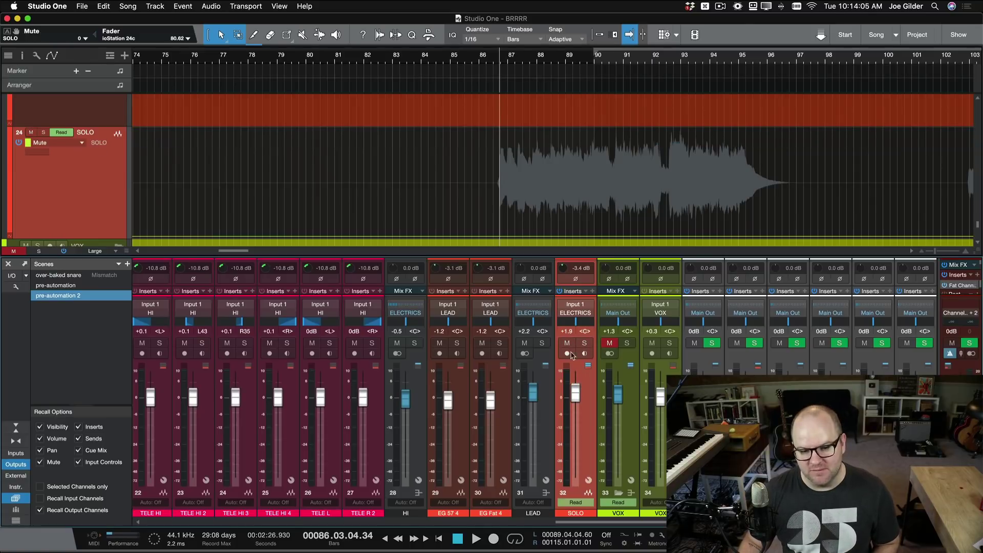
pyautogui.click(574, 395)
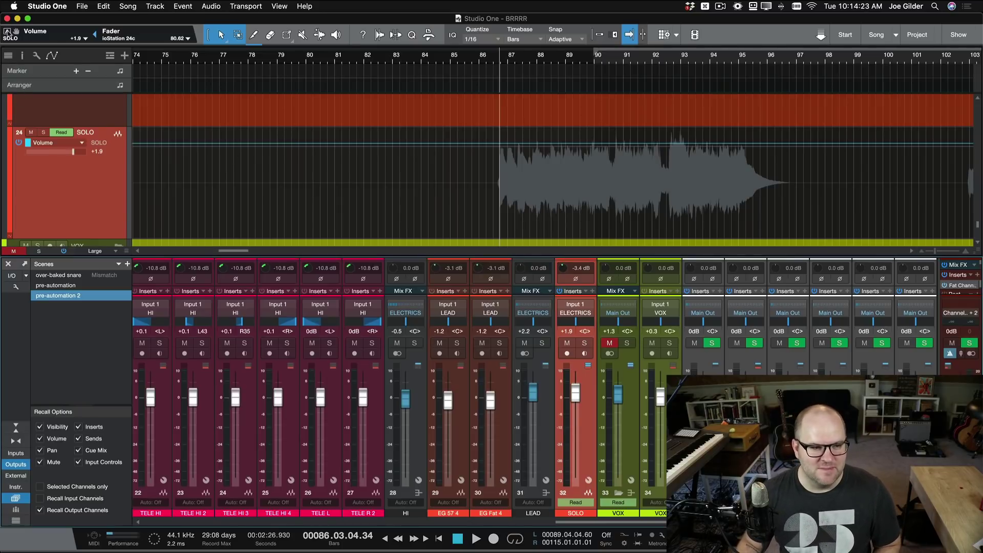
pyautogui.moveTo(16, 35); pyautogui.dragTo(302, 179)
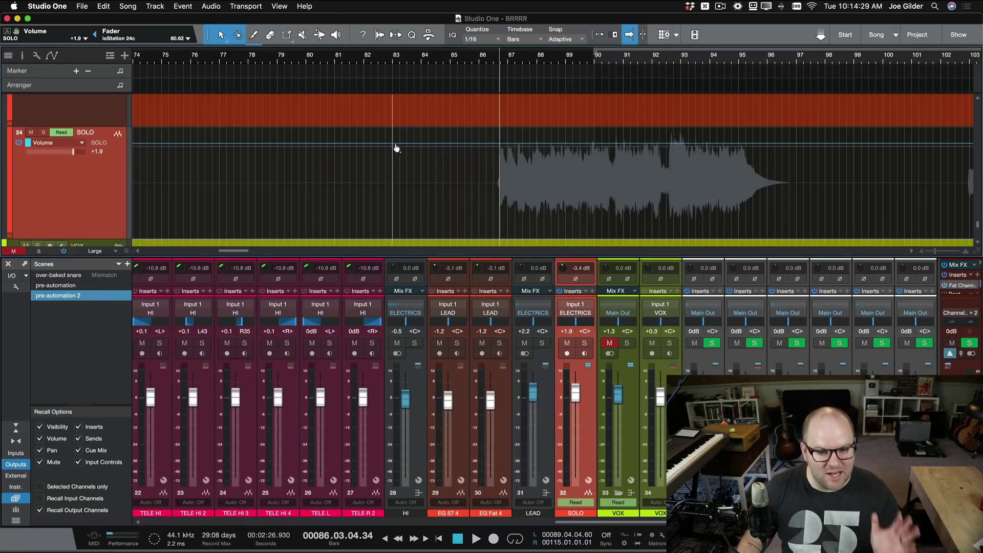
pyautogui.moveTo(486, 176); pyautogui.dragTo(808, 201)
pyautogui.click(466, 215)
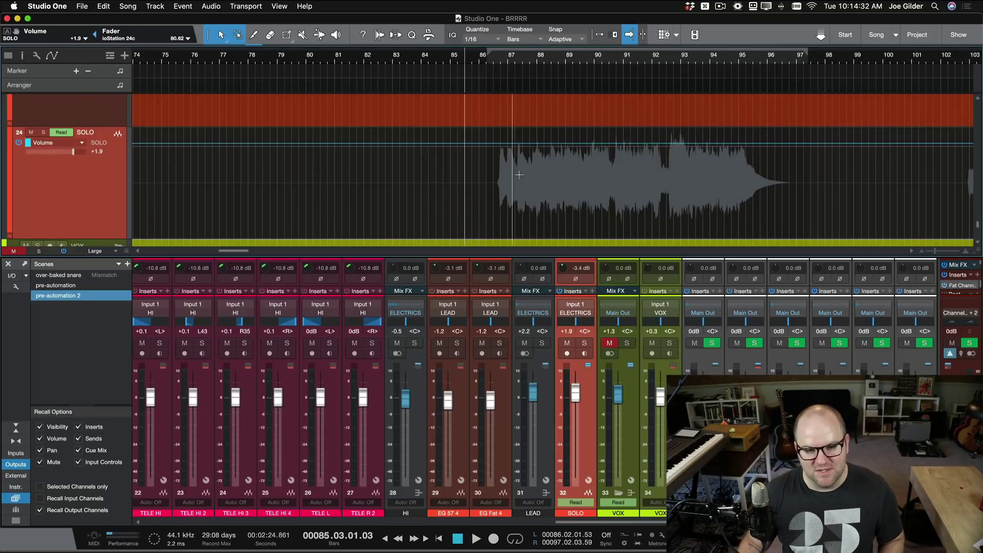
pyautogui.moveTo(503, 176); pyautogui.dragTo(720, 190)
pyautogui.click(493, 189)
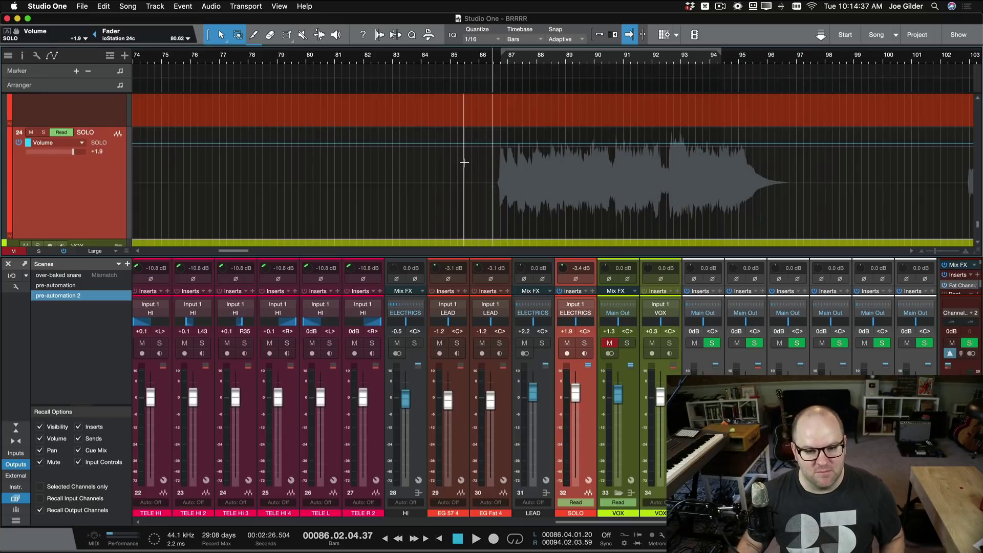
pyautogui.moveTo(464, 164); pyautogui.dragTo(745, 160)
pyautogui.click(633, 183)
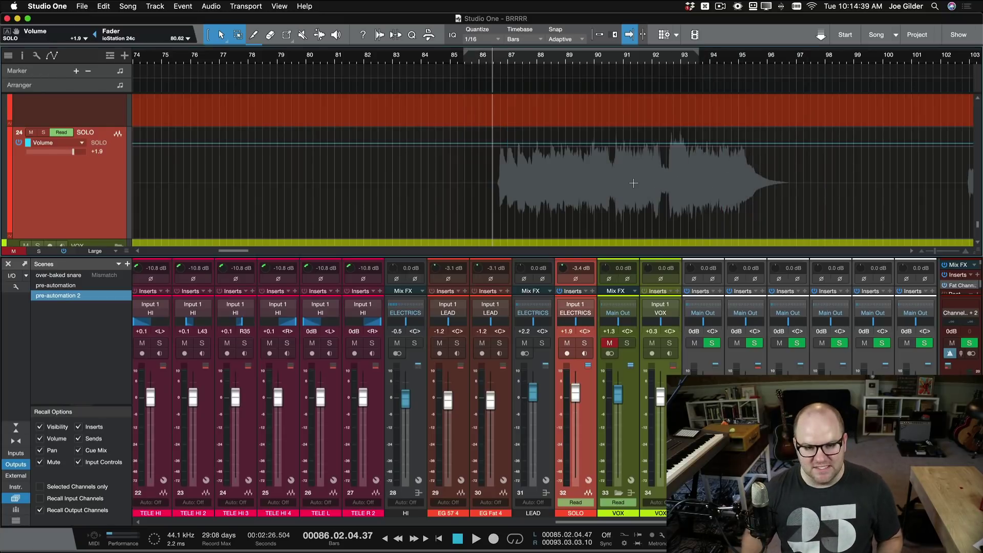
pyautogui.click(514, 143)
pyautogui.click(526, 143)
pyautogui.moveTo(525, 144); pyautogui.dragTo(526, 184)
pyautogui.keyDown('shift'); pyautogui.click(435, 141); pyautogui.keyUp('shift')
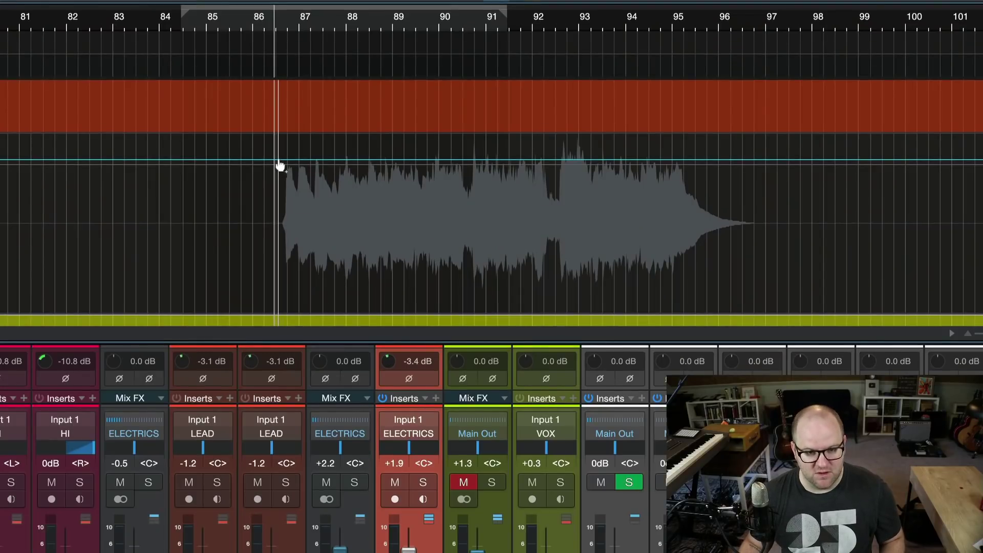
# Draw Volume automation points on SOLO that dip, then lift the guitar around bars 87–91.
pyautogui.click(276, 160)
pyautogui.click(295, 162)
pyautogui.moveTo(295, 164); pyautogui.dragTo(296, 178)
pyautogui.click(333, 177)
pyautogui.moveTo(364, 178); pyautogui.dragTo(365, 171)
pyautogui.click(402, 171)
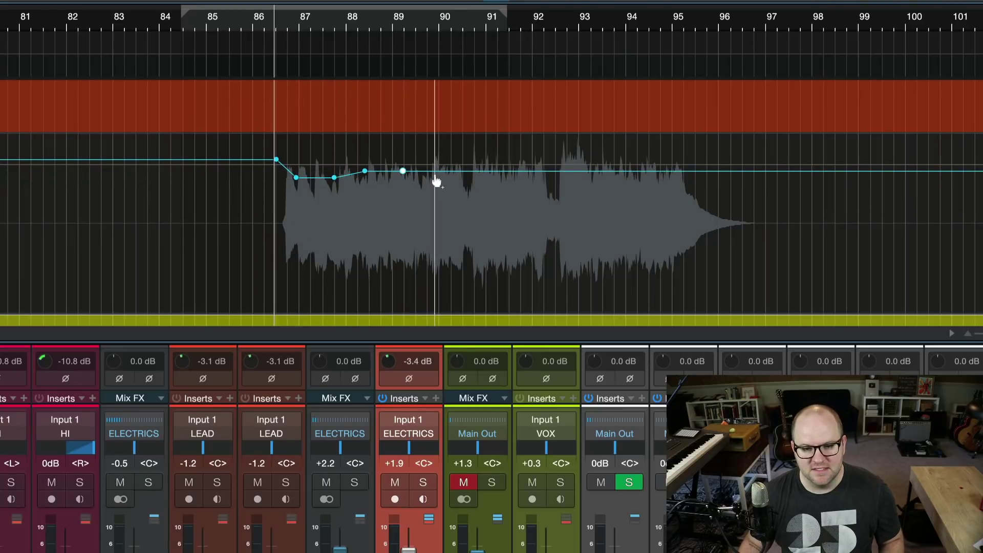
pyautogui.moveTo(435, 173); pyautogui.dragTo(441, 155)
pyautogui.click(499, 155)
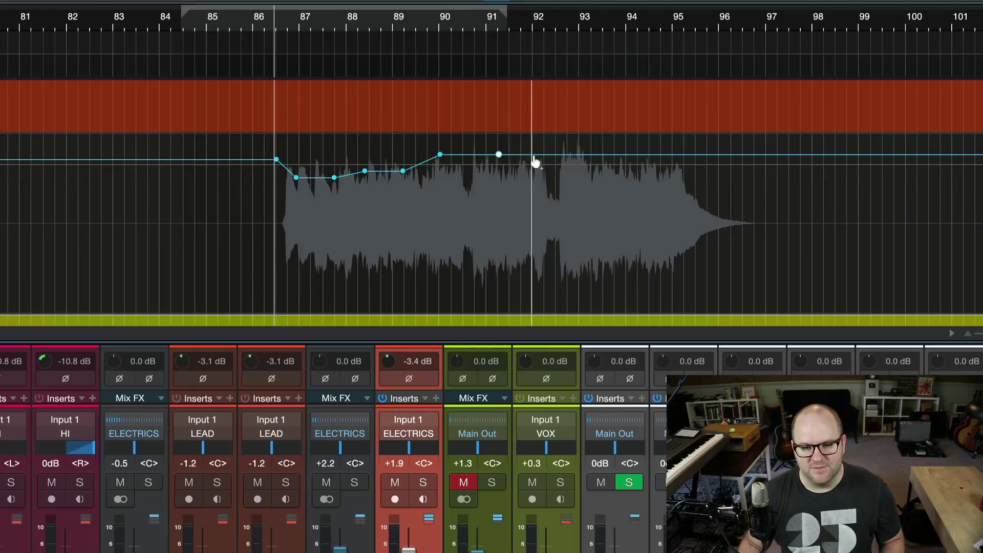
pyautogui.moveTo(536, 162); pyautogui.dragTo(546, 193)
# Play the quiet section from just before bar 103 while pushing the SOLO fader up.
pyautogui.hscroll(10, 595, 281)
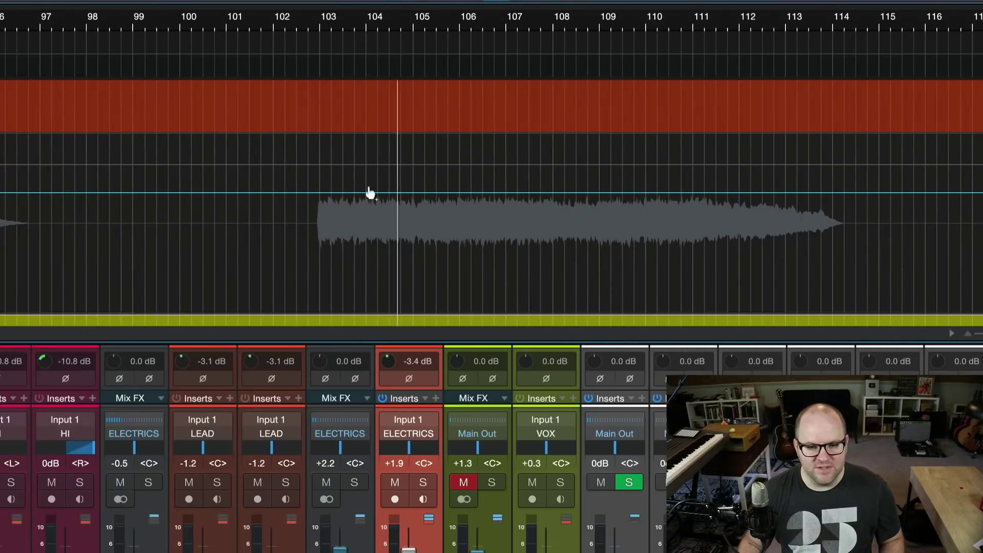
pyautogui.press('space')
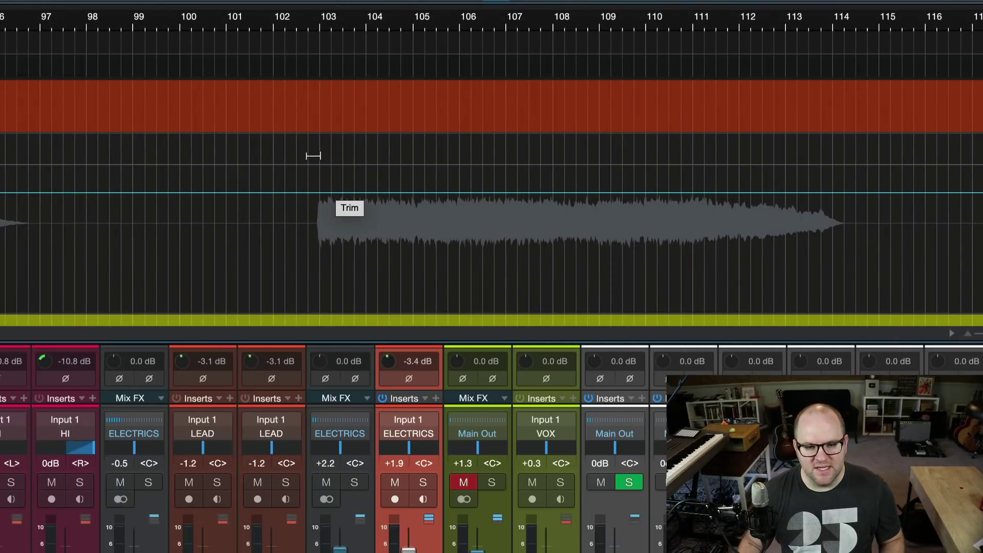
pyautogui.click(309, 237)
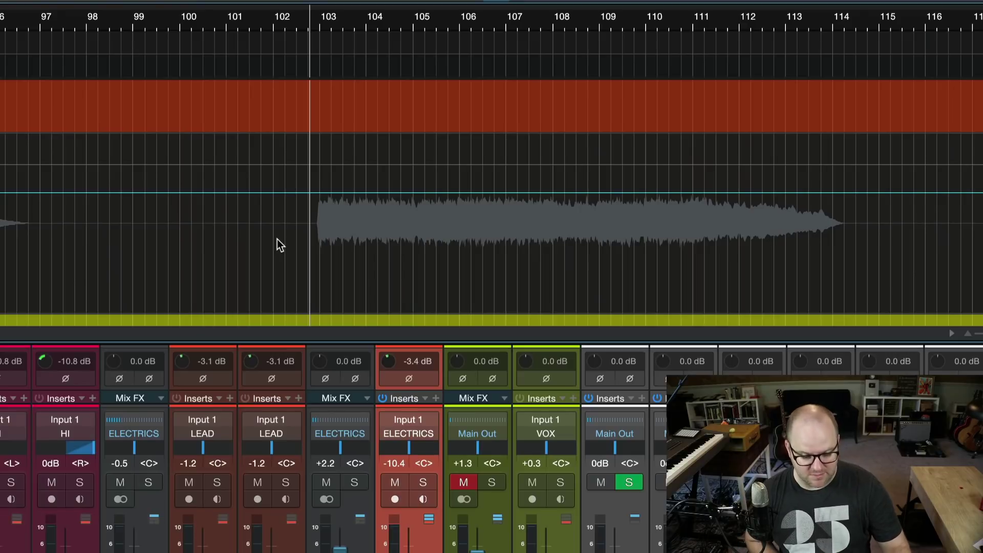
pyautogui.press('space')
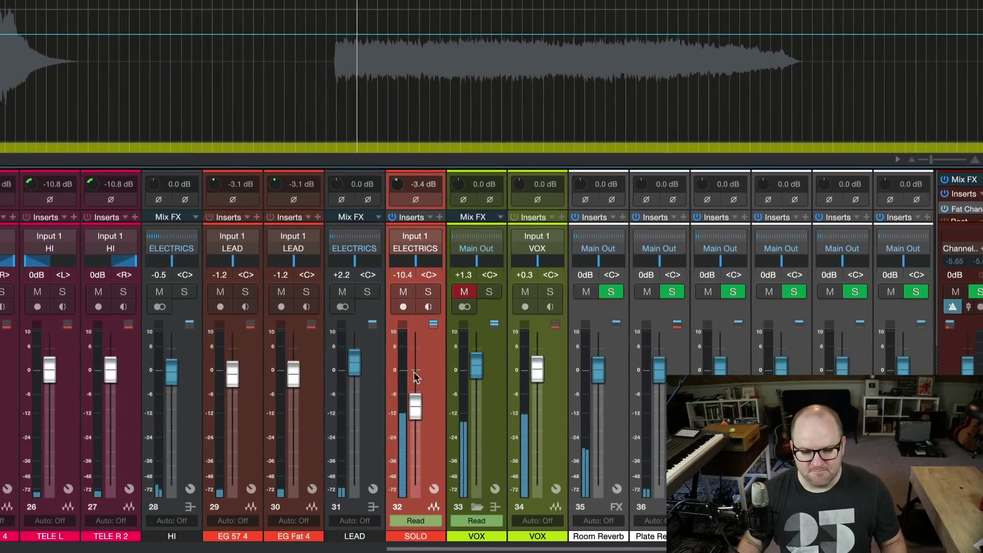
pyautogui.moveTo(417, 410); pyautogui.dragTo(416, 354)
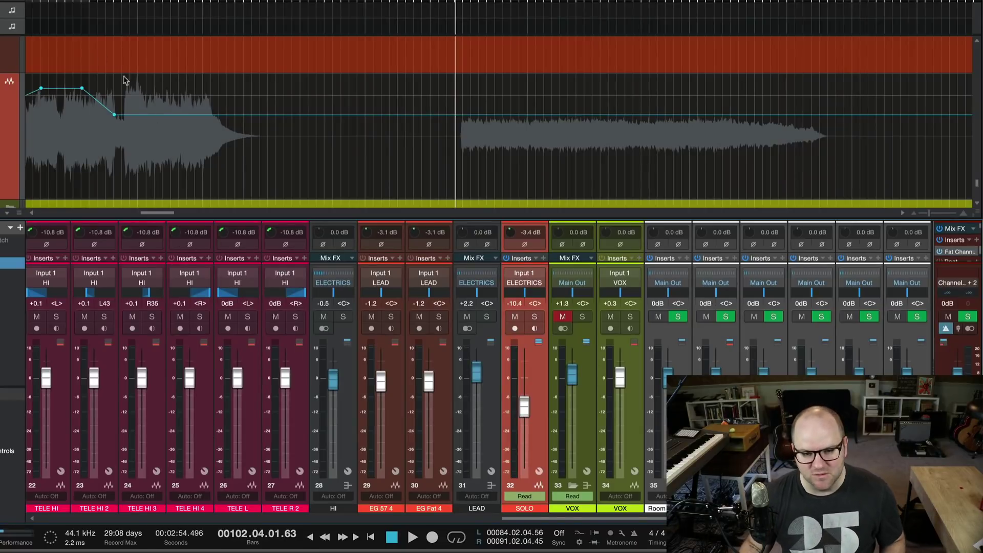
pyautogui.scroll(-2, 199, 110)
pyautogui.scroll(-1, 199, 110)
pyautogui.hscroll(-4, 189, 123)
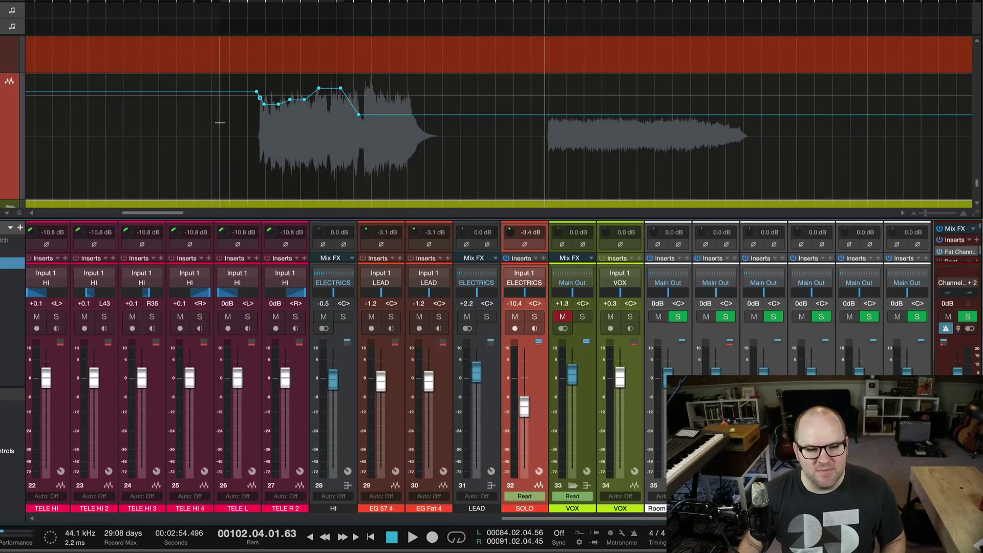
pyautogui.moveTo(219, 127); pyautogui.dragTo(439, 127)
pyautogui.scroll(-8, 439, 126)
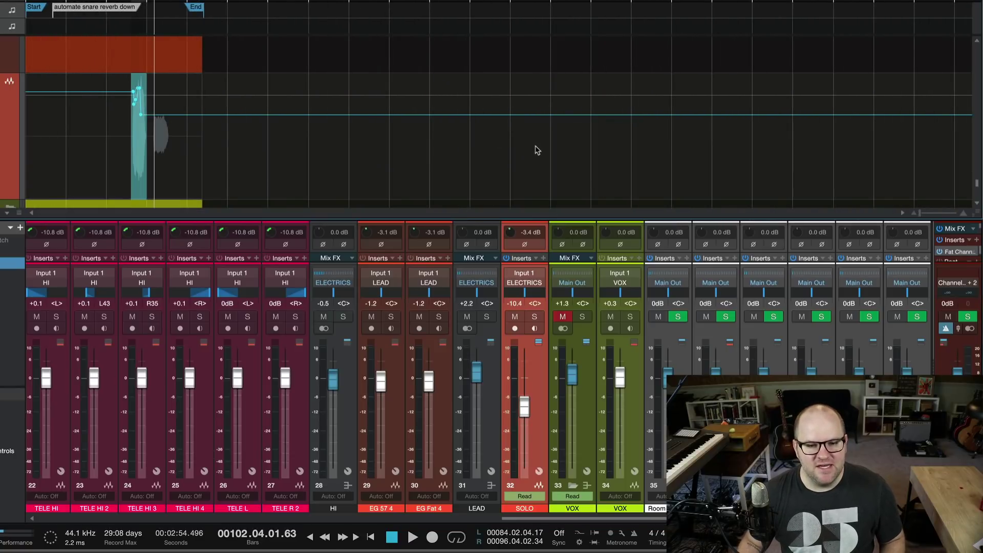
pyautogui.moveTo(535, 149); pyautogui.dragTo(26, 149)
pyautogui.click(98, 138)
pyautogui.scroll(6, 110, 141)
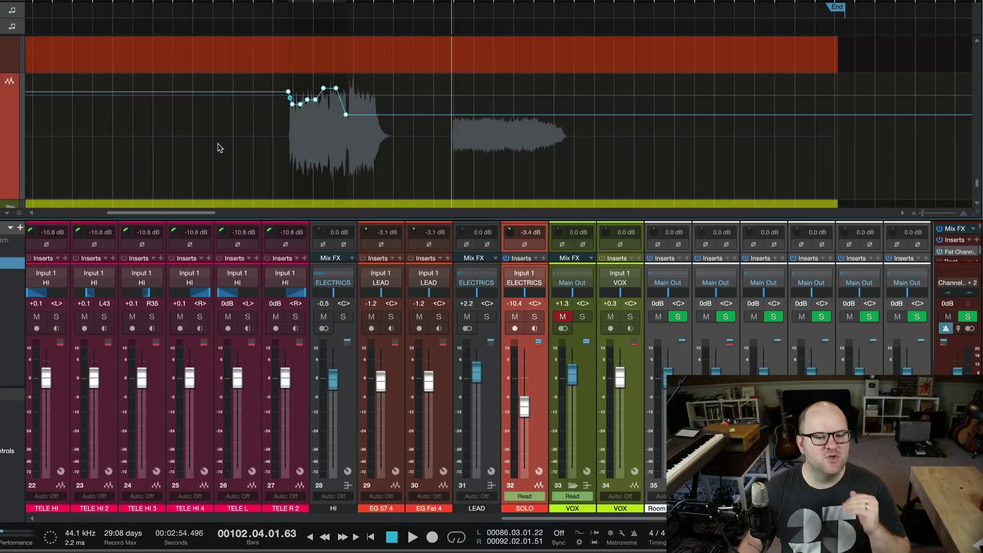
pyautogui.scroll(4, 289, 149)
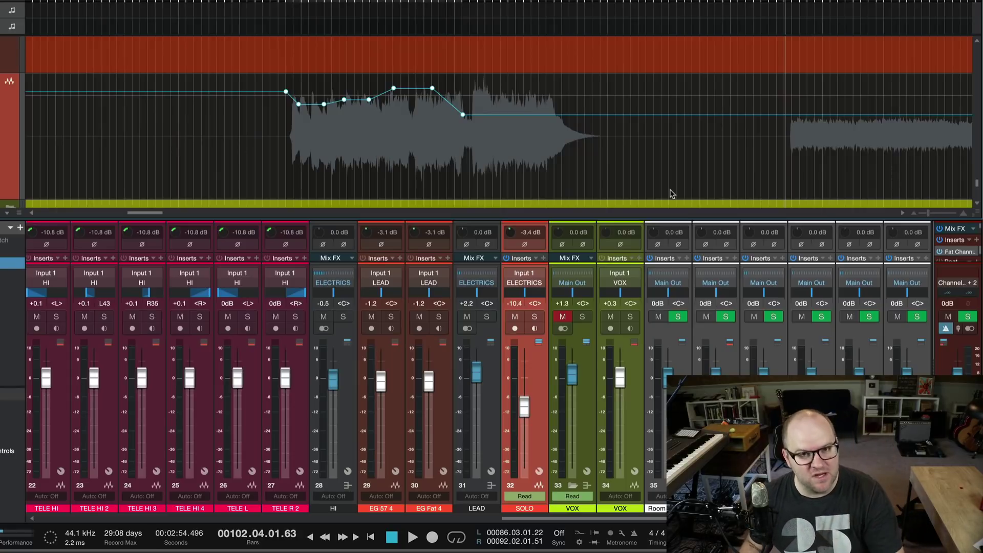
pyautogui.hscroll(5, 590, 130)
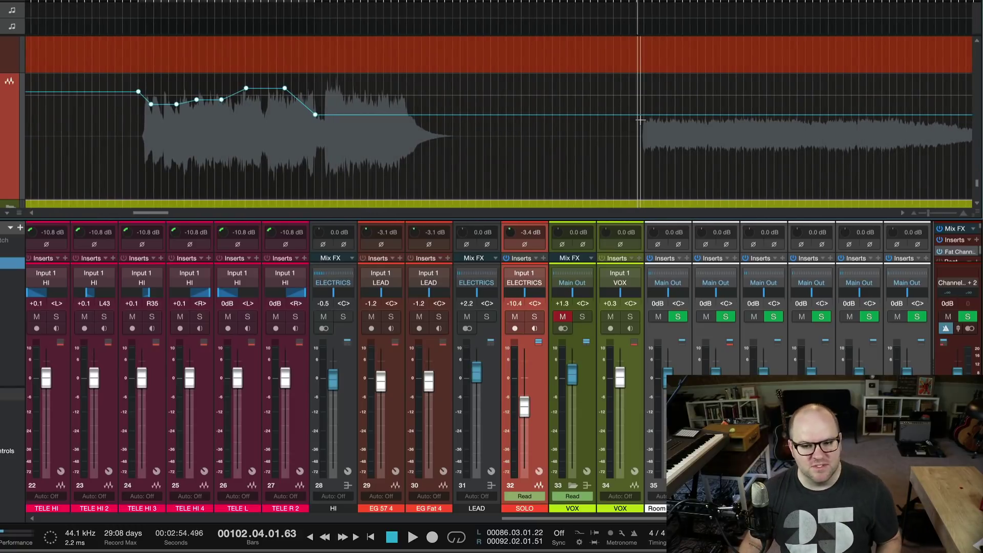
# Raise the later quiet event's level, then drag it back to where it was.
pyautogui.click(664, 122)
pyautogui.hscroll(1, 813, 107)
pyautogui.moveTo(812, 103); pyautogui.dragTo(813, 103)
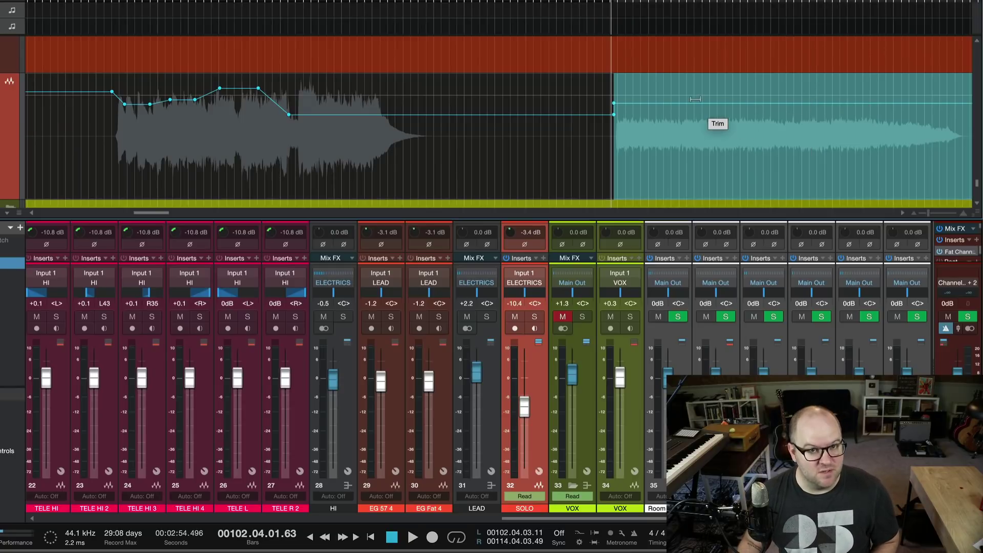
pyautogui.moveTo(665, 103); pyautogui.dragTo(665, 114)
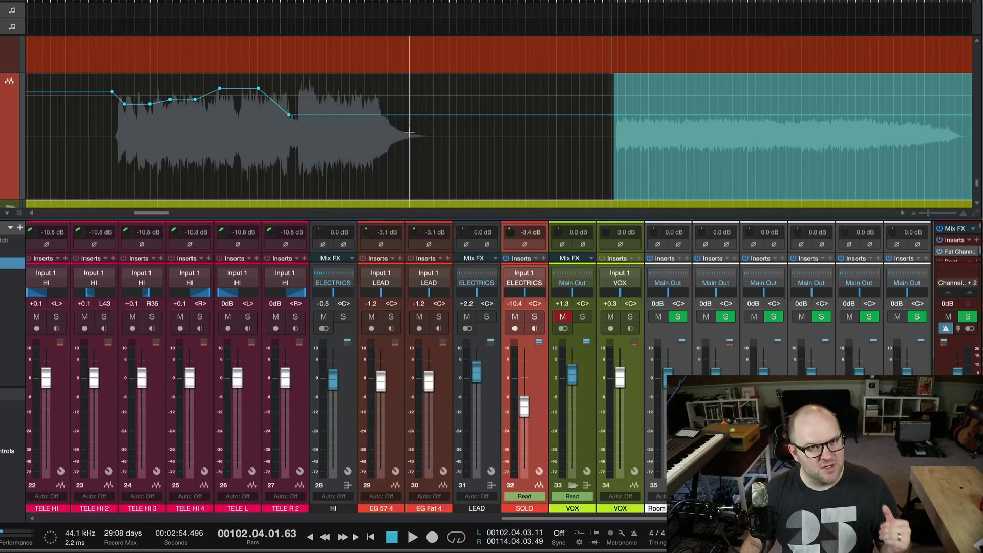
# Select the first guitar event and undo the automation edits, flattening the volume line.
pyautogui.moveTo(409, 132); pyautogui.dragTo(148, 120)
pyautogui.click(109, 105)
pyautogui.hotkey('ctrl', 'z')
pyautogui.hotkey('ctrl', 'z')
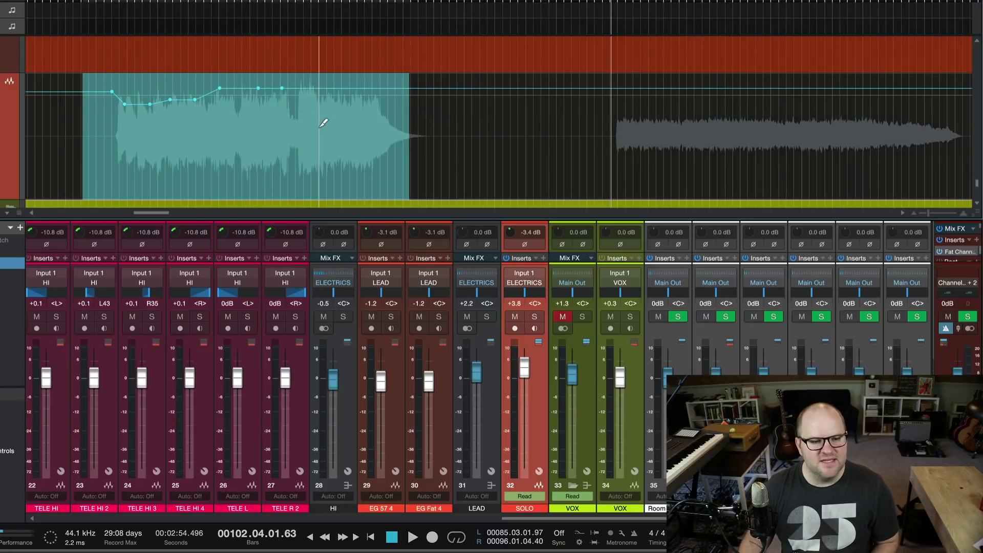
pyautogui.hotkey('ctrl', 'z')
pyautogui.hotkey('ctrl', 'z')
pyautogui.hotkey('ctrl', 'z')
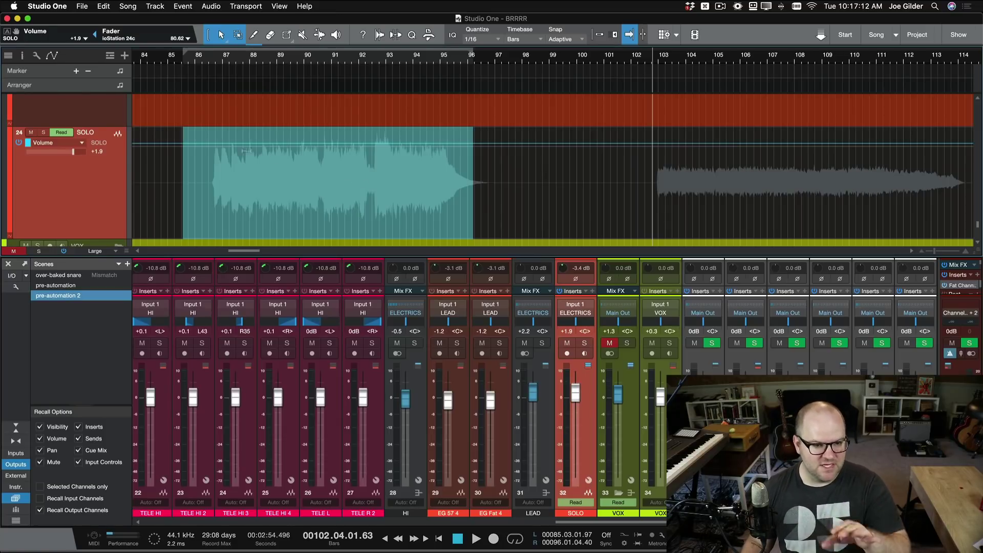
# Solo the SOLO track and audition the guitar passage from bar 86.
pyautogui.click(206, 55)
pyautogui.press('s')
pyautogui.scroll(5, 277, 163)
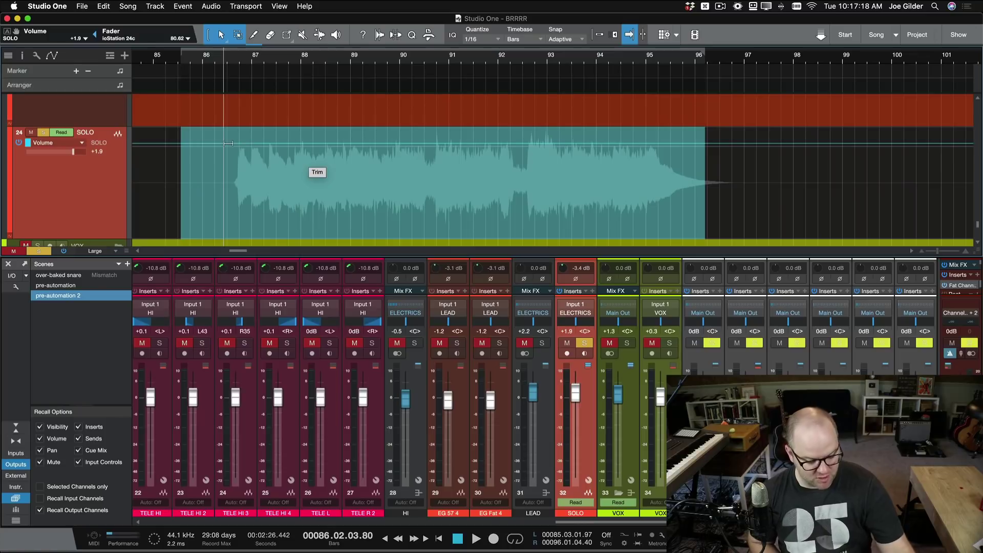
pyautogui.press('space')
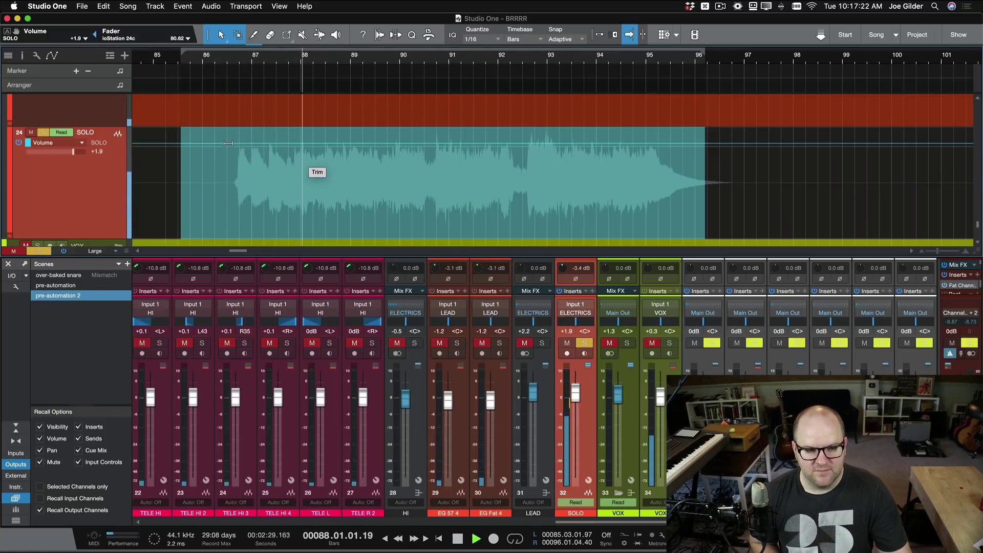
pyautogui.press('space')
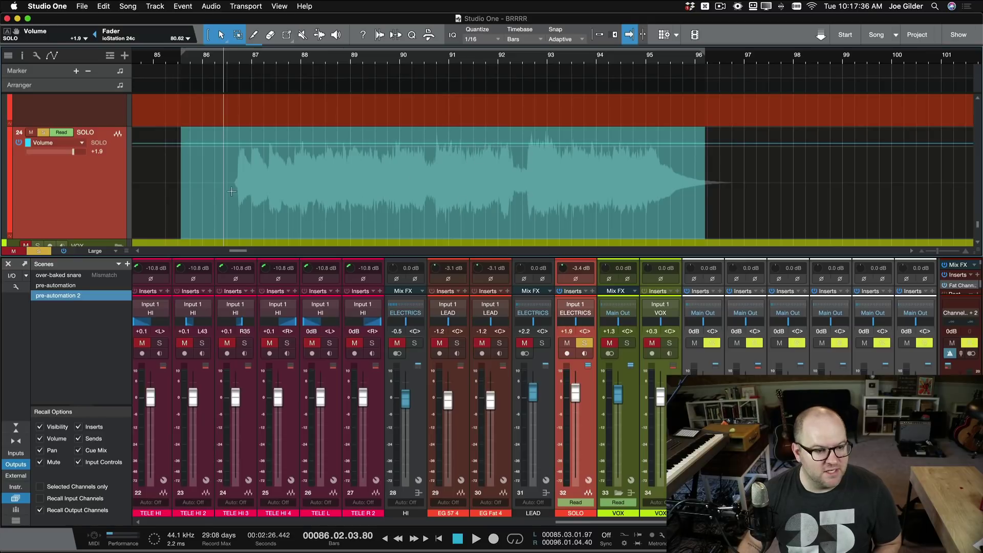
# Deselect the event and change SOLO's automation mode from Read to Touch.
pyautogui.click(159, 199)
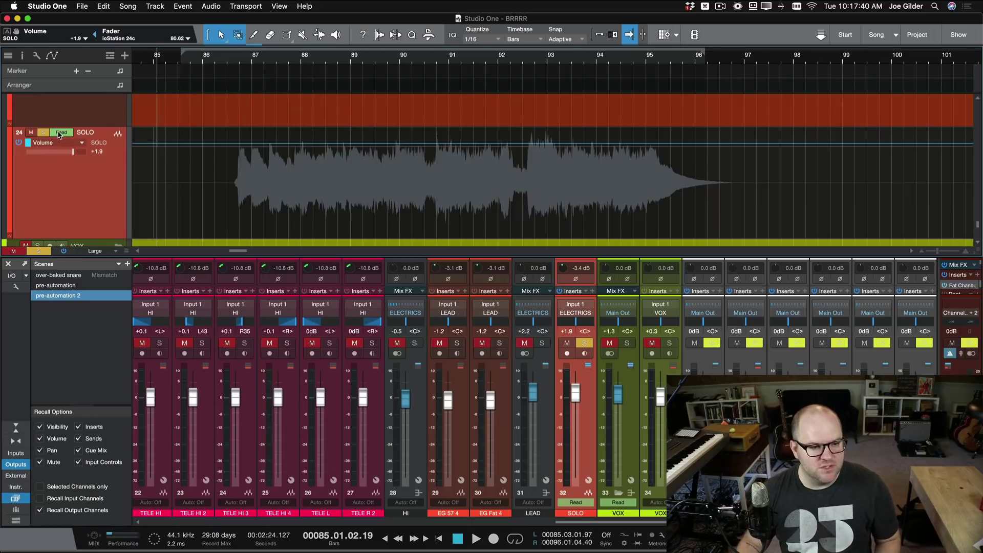
pyautogui.click(60, 134)
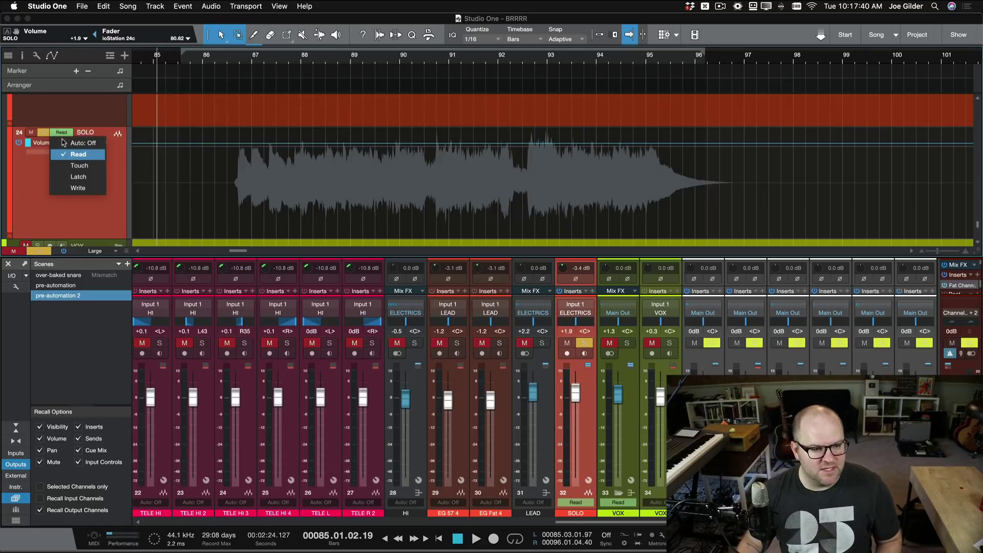
pyautogui.click(77, 166)
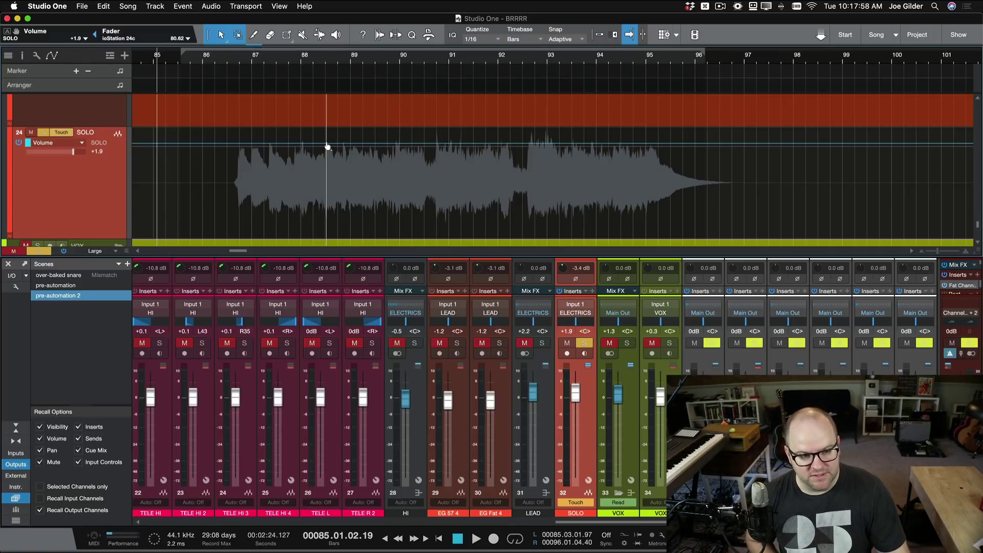
# Record a rising Touch fader ride on SOLO in two passes, the second from bar 86.
pyautogui.press('space')
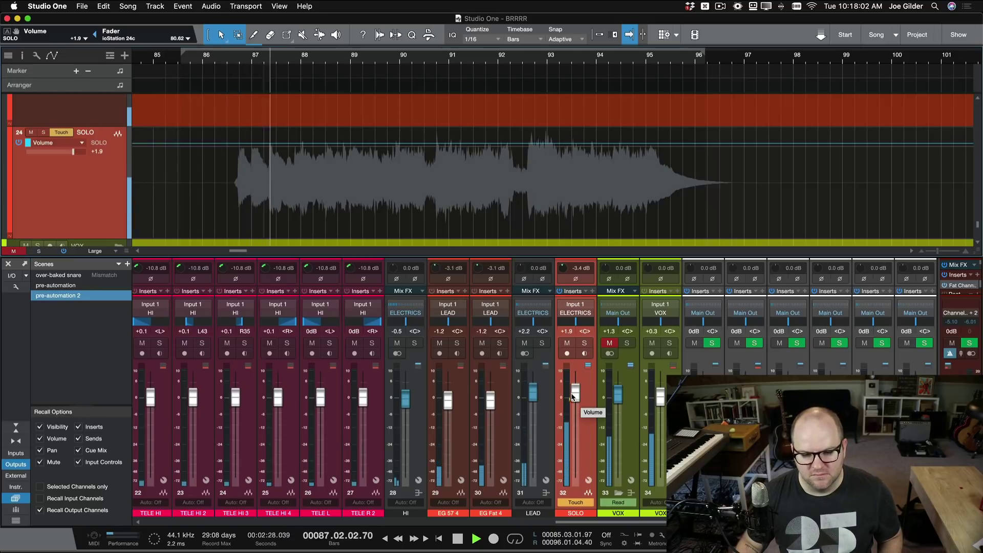
pyautogui.moveTo(573, 396); pyautogui.dragTo(577, 378)
pyautogui.press('space')
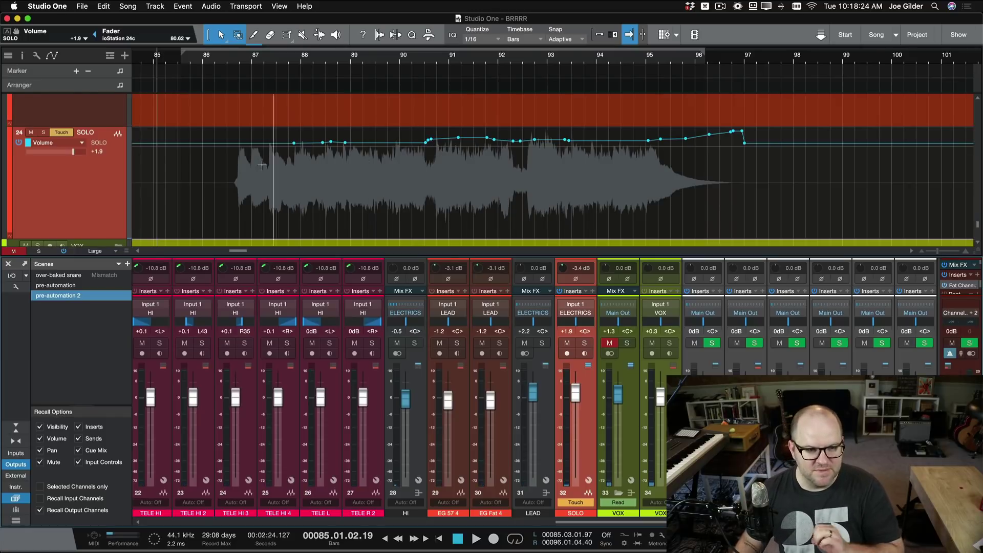
pyautogui.click(224, 159)
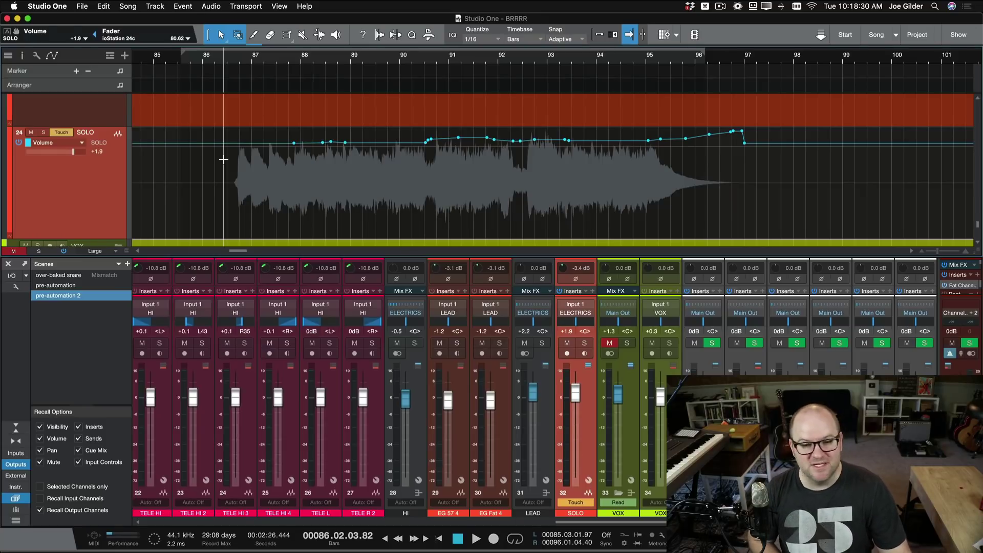
pyautogui.press('space')
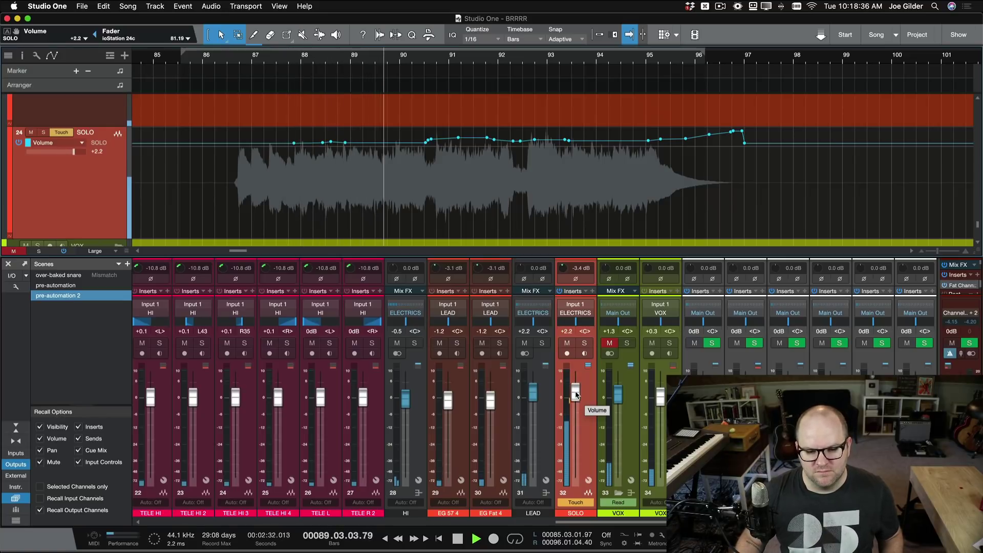
pyautogui.moveTo(575, 394); pyautogui.dragTo(580, 378)
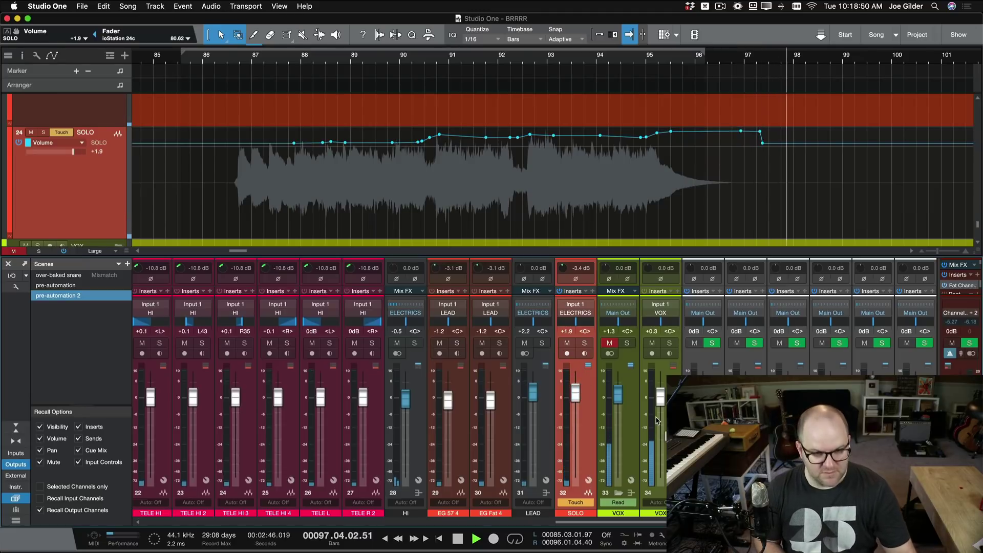
pyautogui.press('space')
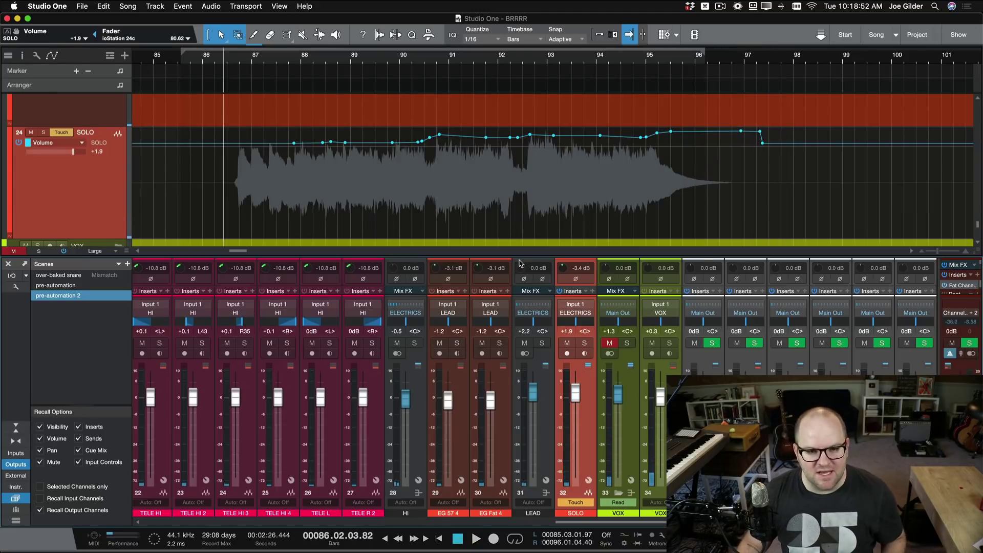
# Drag the automation point near bar 90.9 slightly earlier.
pyautogui.scroll(5, 440, 141)
pyautogui.moveTo(444, 140); pyautogui.dragTo(435, 138)
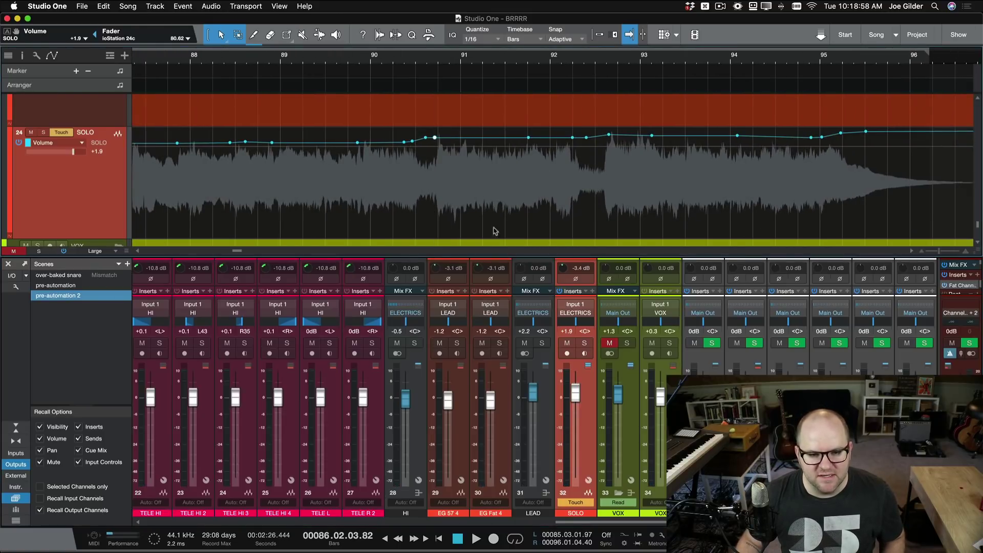
pyautogui.scroll(-5, 456, 220)
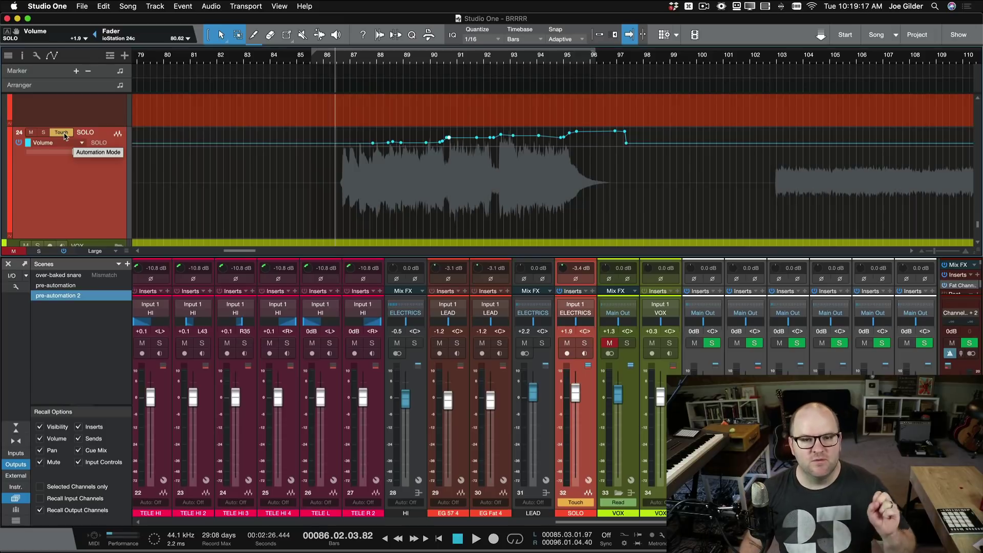
pyautogui.click(64, 133)
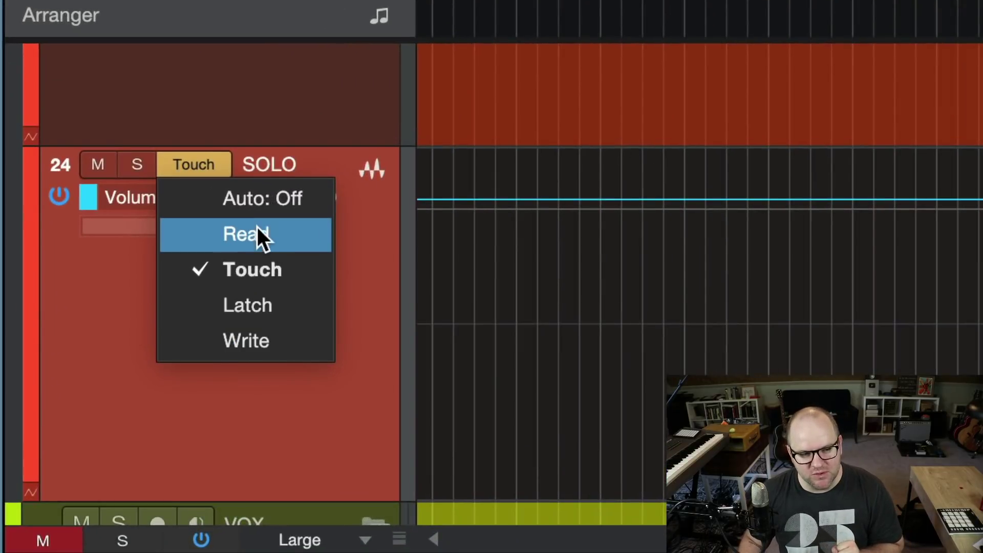
pyautogui.click(261, 236)
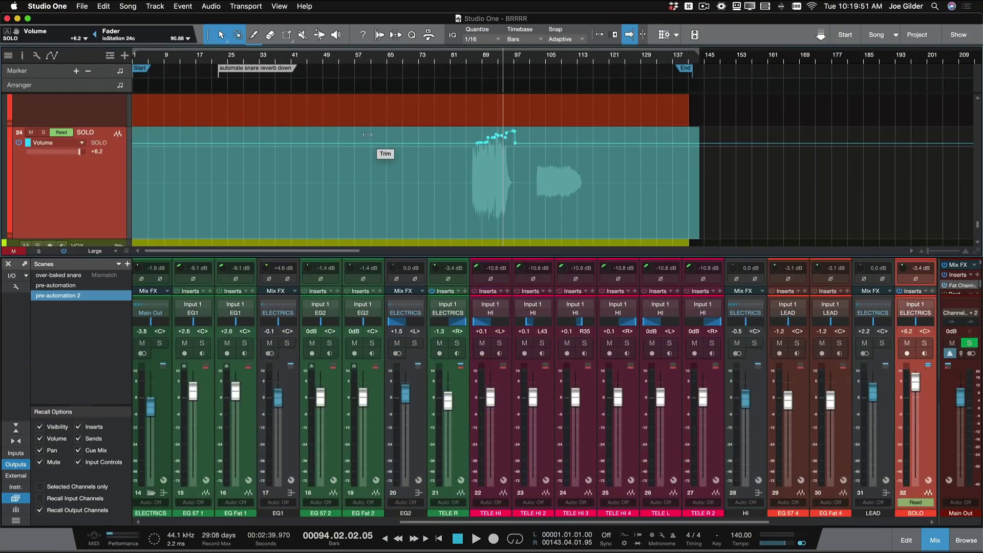
pyautogui.moveTo(367, 136); pyautogui.dragTo(351, 178)
pyautogui.press('super+z')
# Create VCA 1 from the SOLO channel's context menu to control it.
pyautogui.hscroll(5, 905, 500)
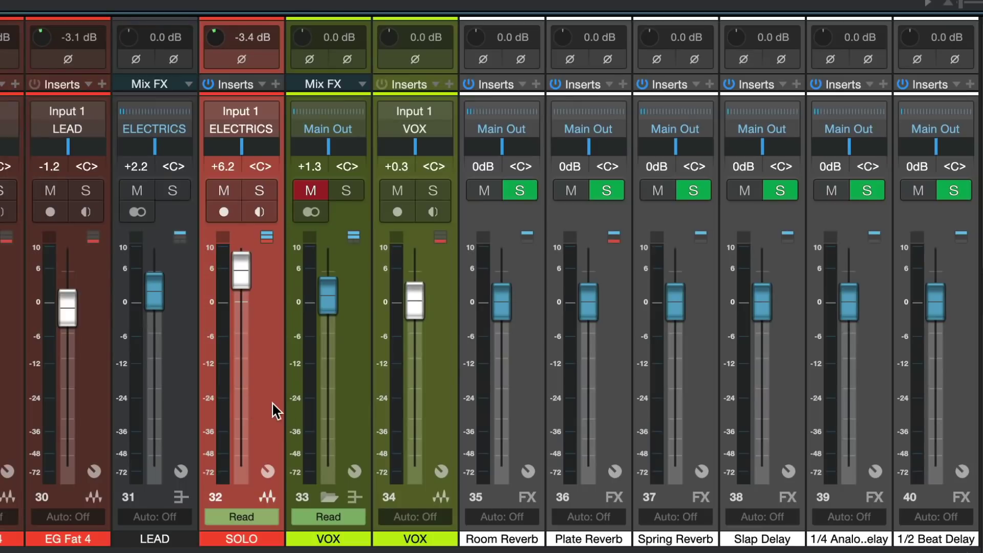
pyautogui.rightClick(272, 401)
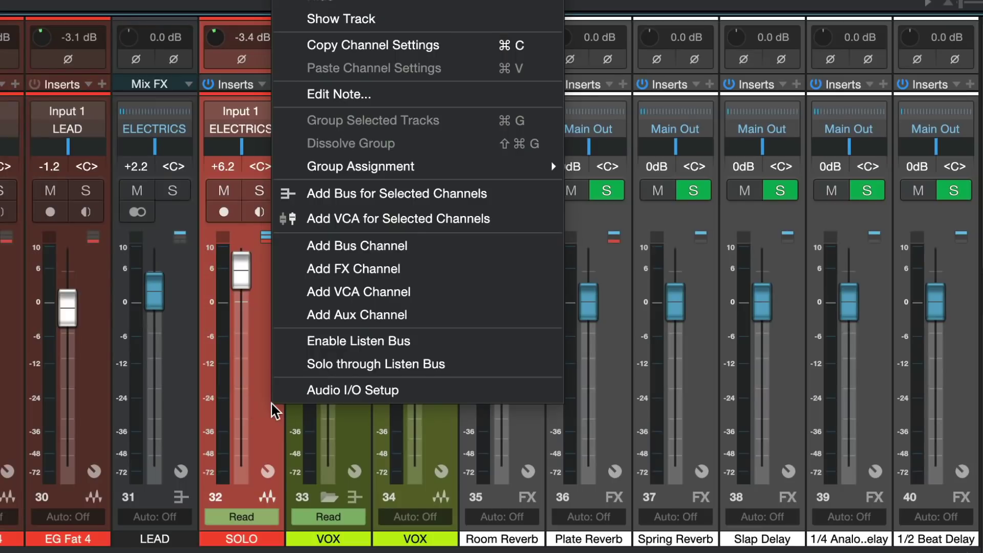
pyautogui.click(340, 218)
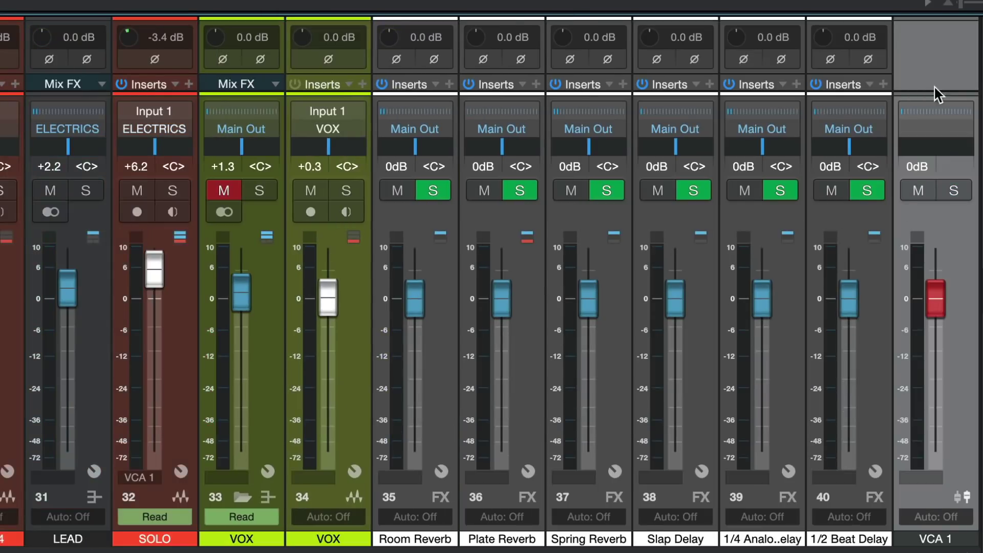
# Adjust the VCA 1 fader until it settles at -6.2 dB.
pyautogui.moveTo(935, 294)
pyautogui.mouseDown()
pyautogui.moveTo(937, 378)
pyautogui.moveTo(942, 293)
pyautogui.mouseUp()
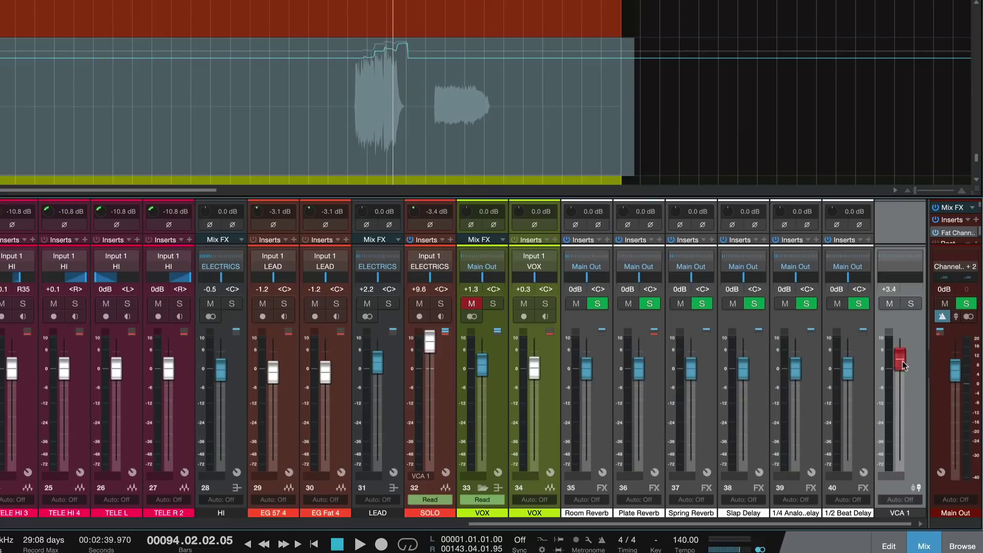
pyautogui.moveTo(903, 365); pyautogui.dragTo(900, 398)
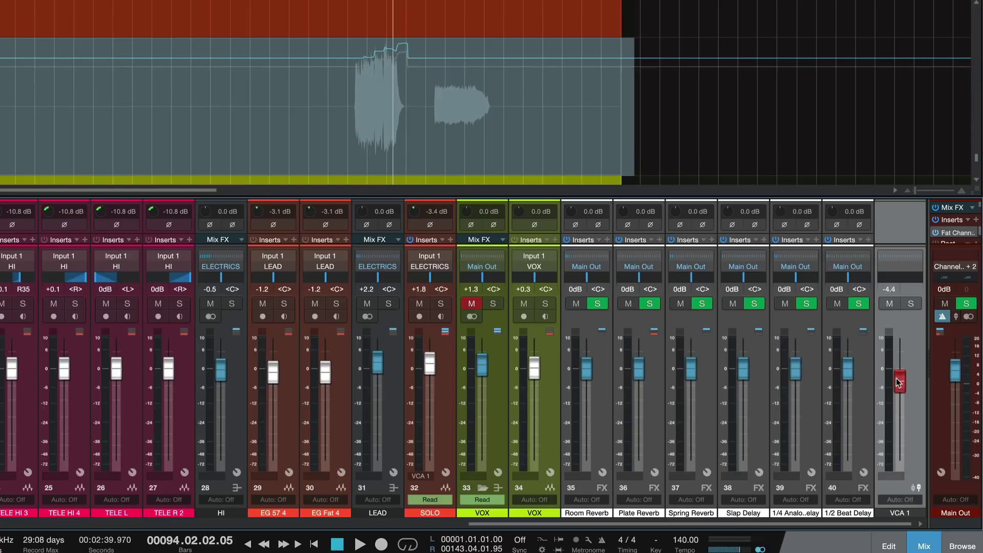
pyautogui.scroll(1, 897, 381)
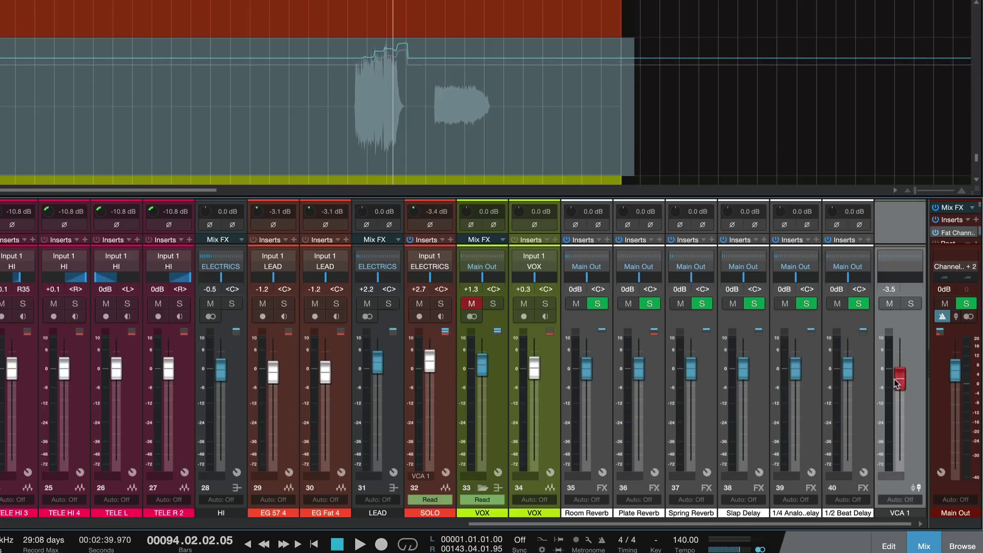
pyautogui.moveTo(897, 383)
pyautogui.mouseDown()
pyautogui.moveTo(900, 367)
pyautogui.moveTo(900, 390)
pyautogui.mouseUp()
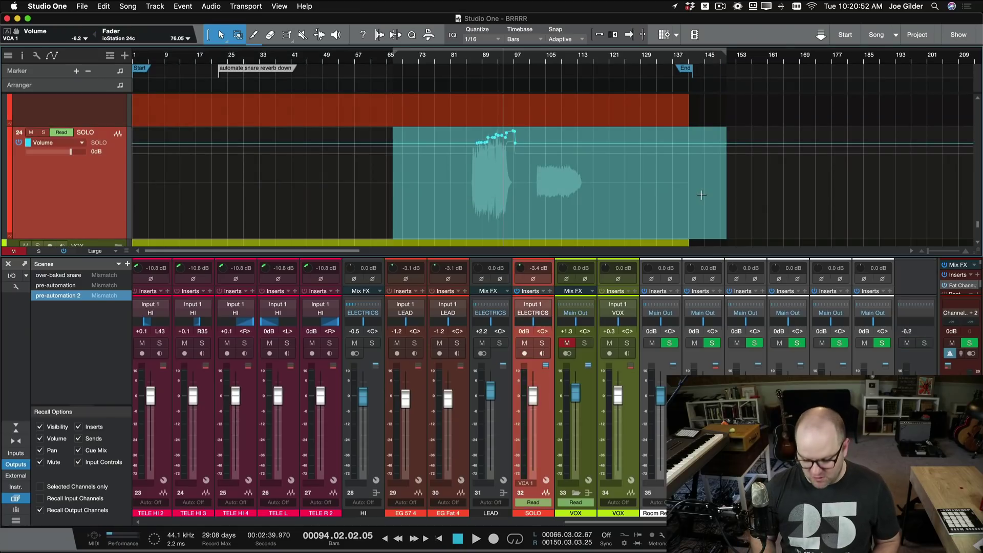
# Clear the automation range selection and move the SOLO fader to +6.2, then -3.1 dB.
pyautogui.click(639, 125)
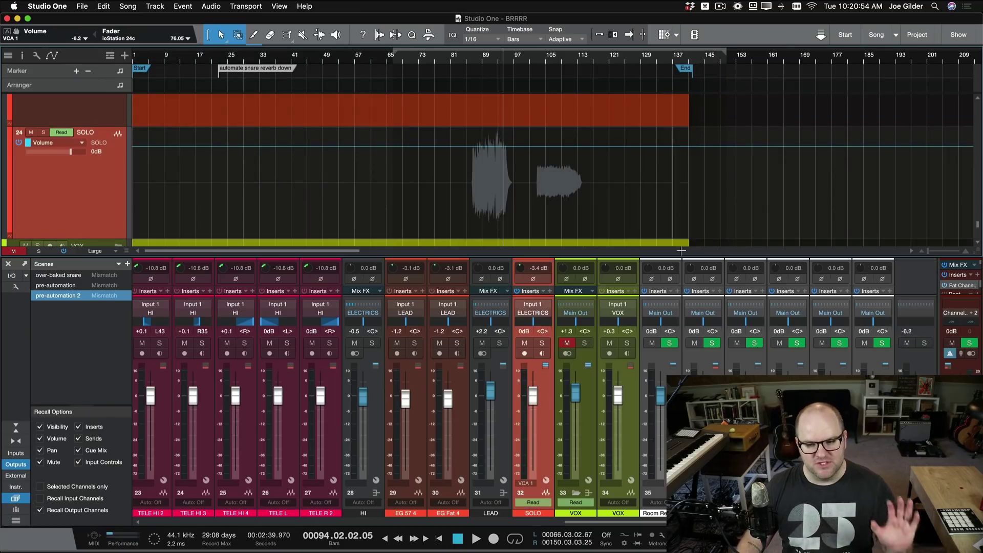
pyautogui.moveTo(523, 332); pyautogui.dragTo(524, 317)
pyautogui.moveTo(536, 383); pyautogui.dragTo(536, 406)
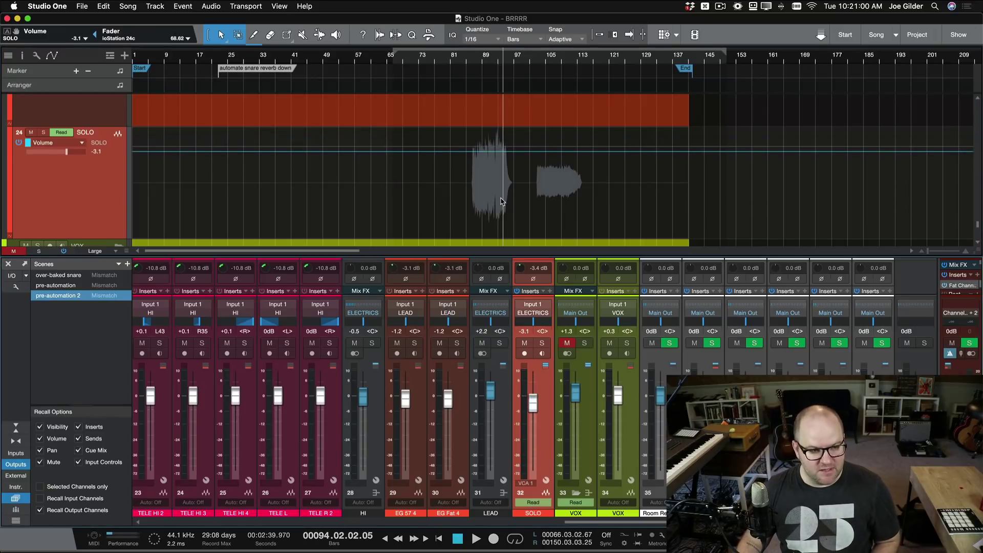
# Hide the volume automation to reveal the SOLO audio event, and select ranges around bars 88 and 91-97.
pyautogui.press('a')
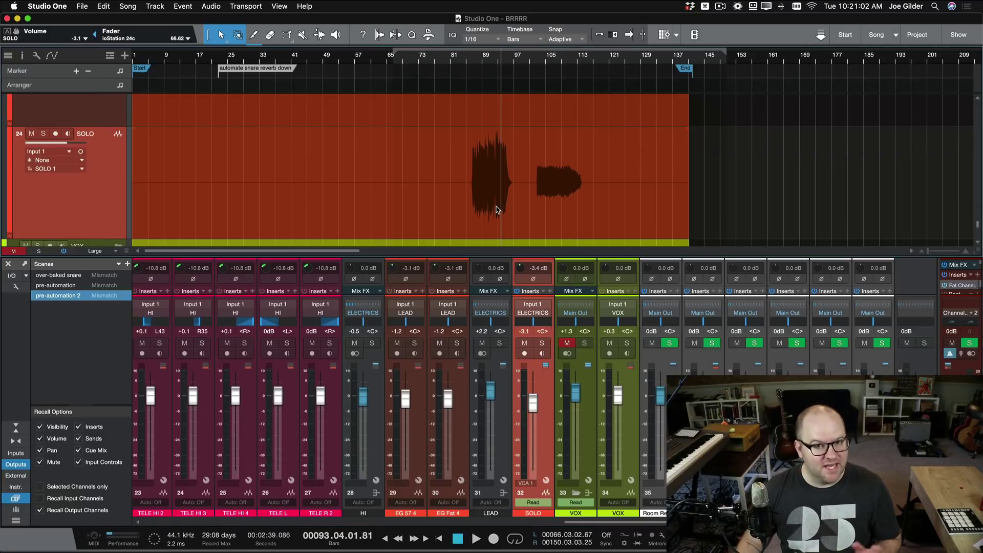
pyautogui.scroll(10, 496, 208)
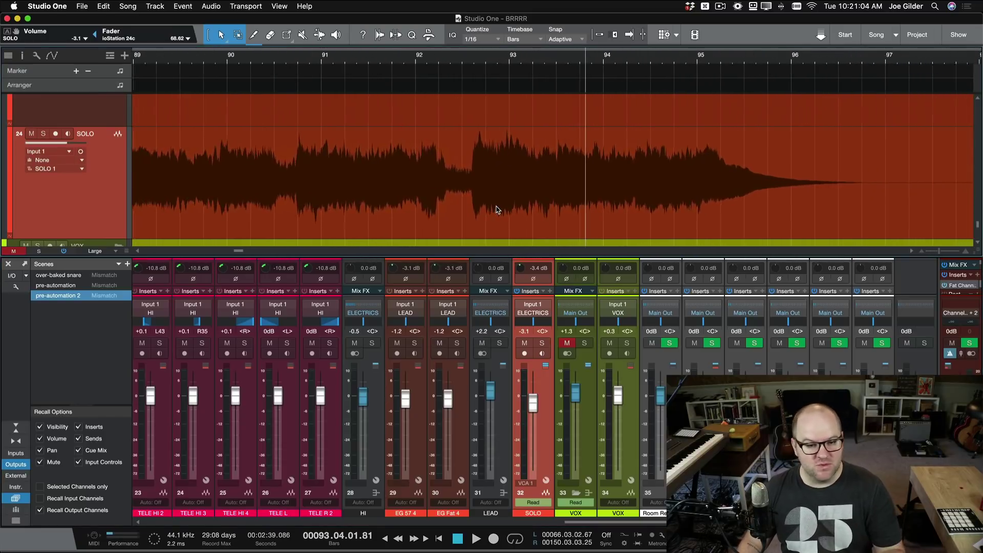
pyautogui.scroll(-3, 496, 209)
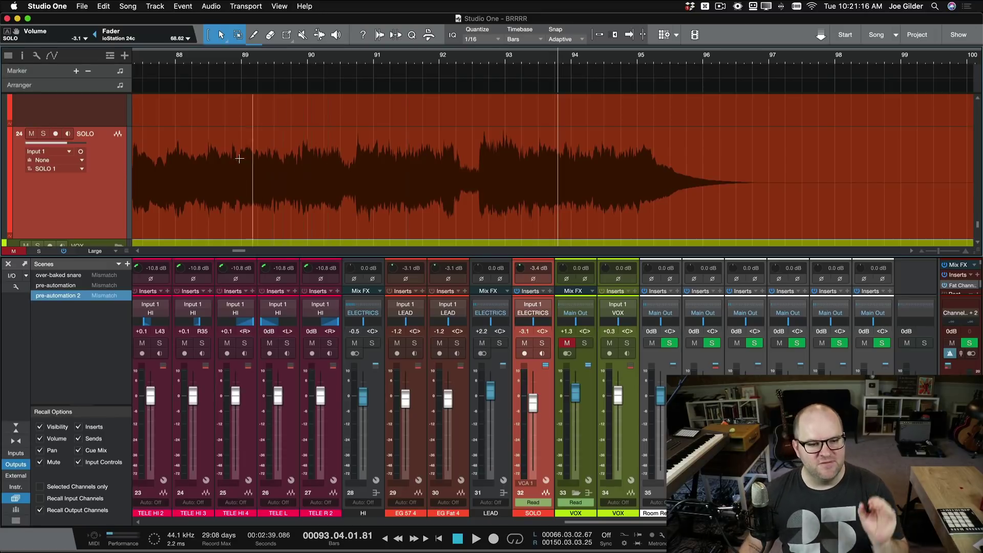
pyautogui.moveTo(180, 179); pyautogui.dragTo(231, 179)
pyautogui.moveTo(390, 173); pyautogui.dragTo(790, 211)
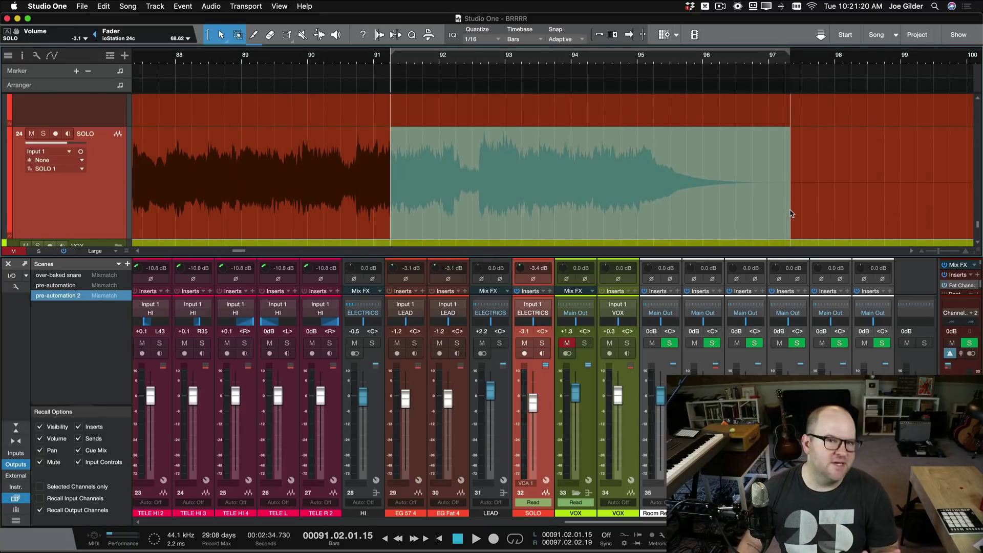
pyautogui.scroll(-4, 778, 209)
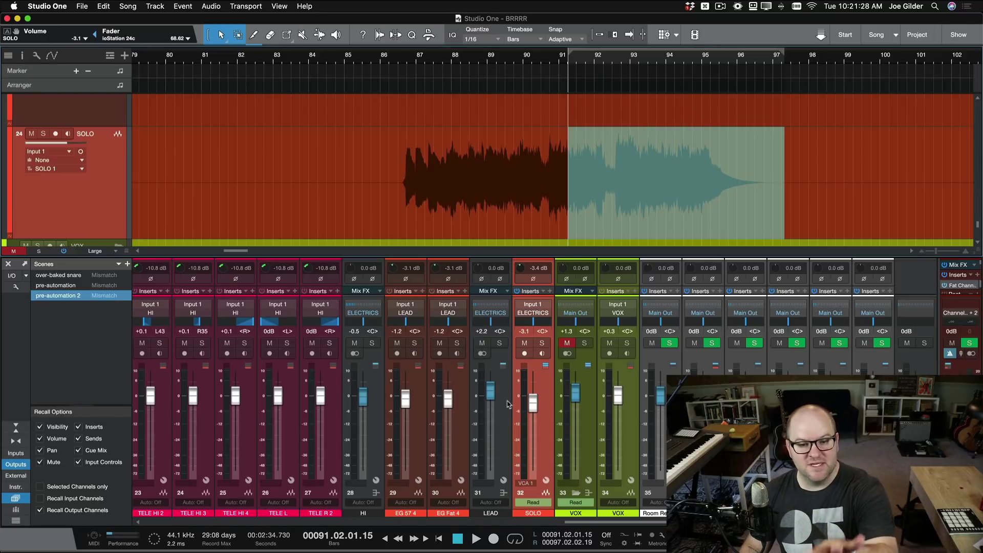
pyautogui.click(481, 236)
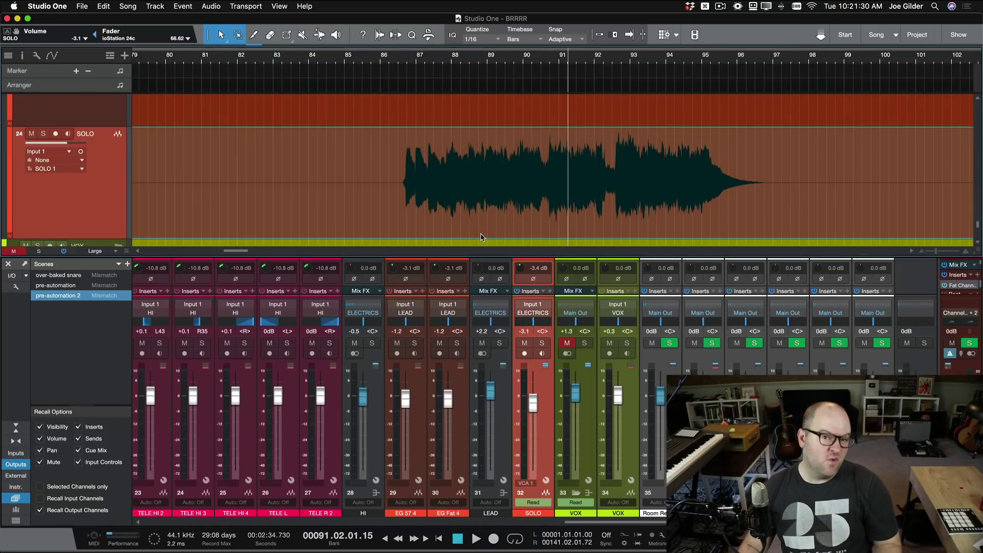
# Play the quiet passage from bar 90, jump back to bar 86, then stop playback.
pyautogui.click(513, 155)
pyautogui.press('space')
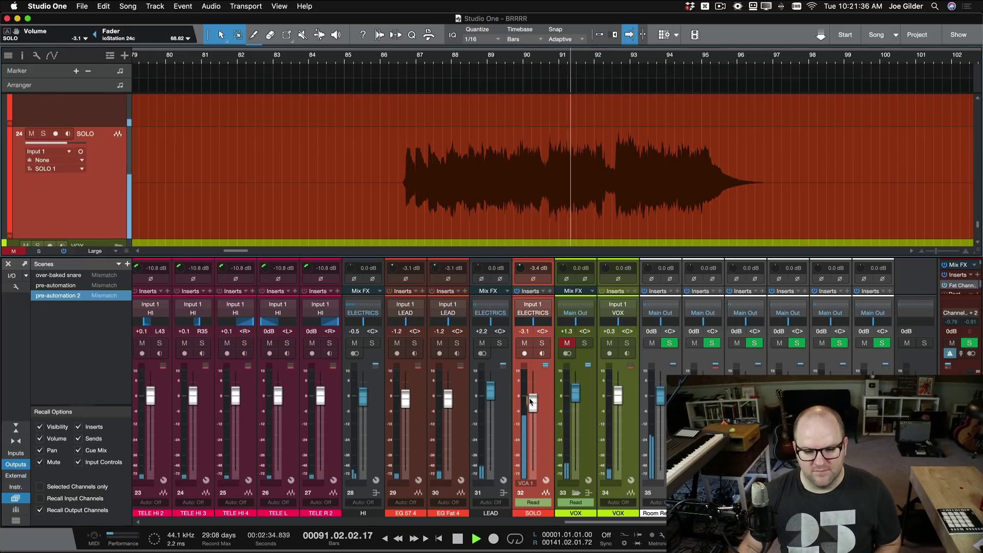
pyautogui.click(403, 111)
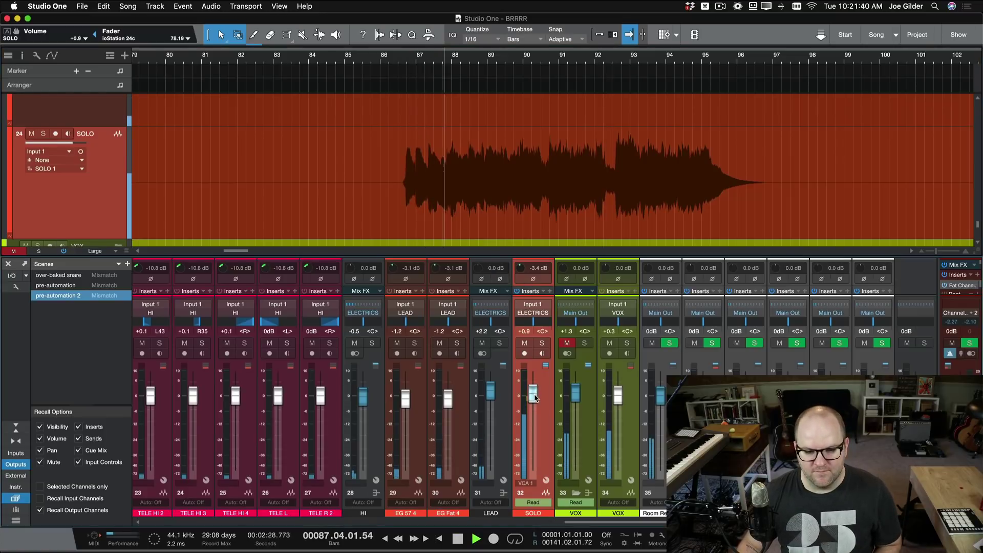
pyautogui.press('space')
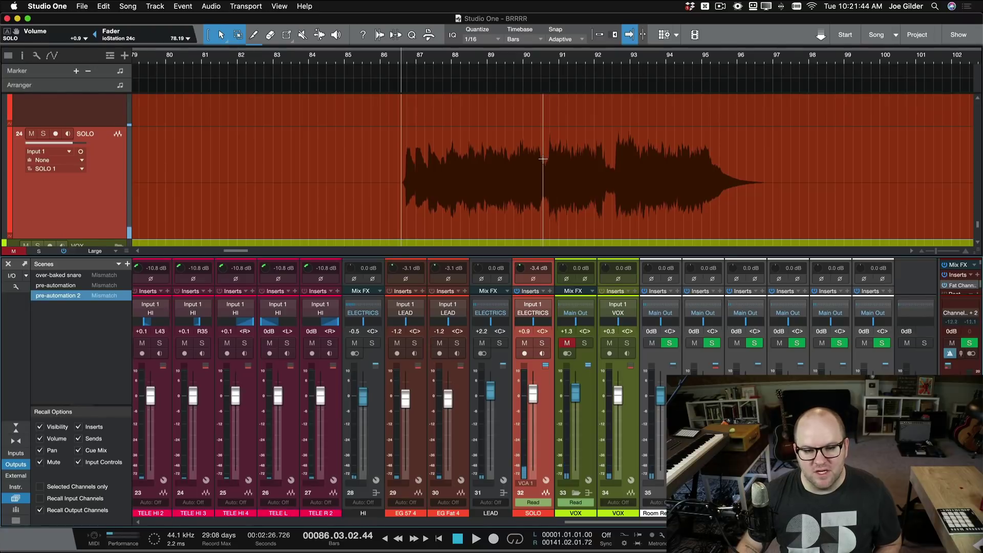
# Split bars 90-99 of the SOLO event into a separate event and raise its event gain by 2.9 dB.
pyautogui.moveTo(542, 159); pyautogui.dragTo(840, 155)
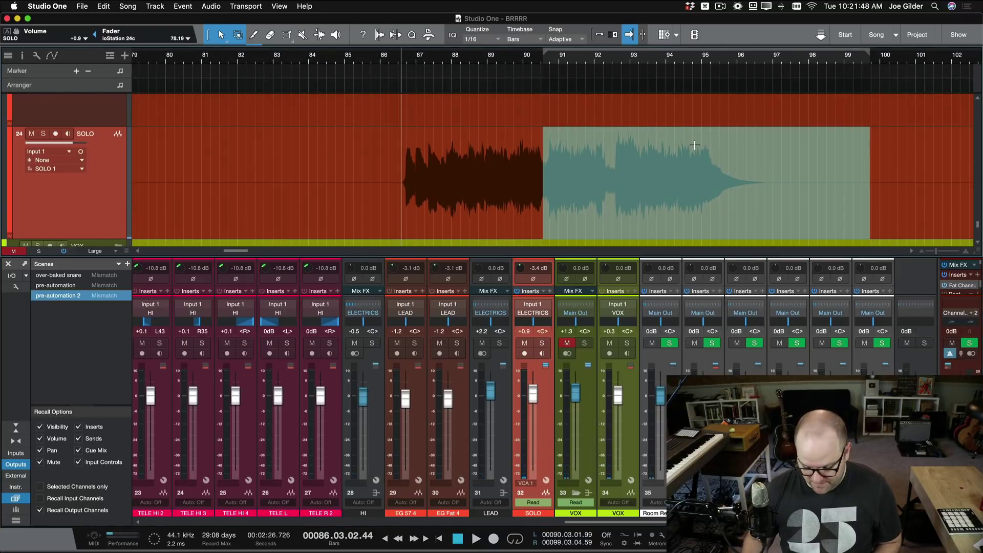
pyautogui.click(695, 145)
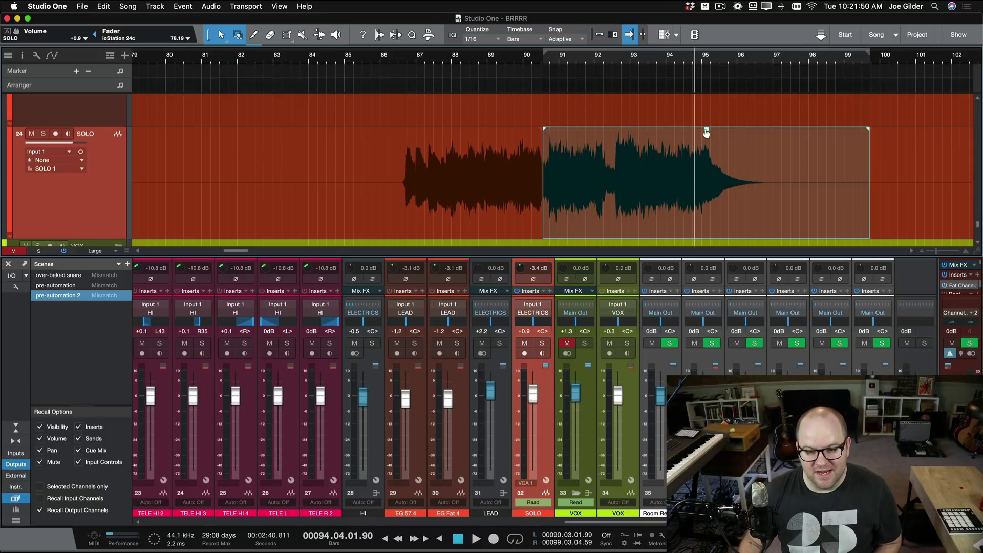
pyautogui.moveTo(706, 131); pyautogui.dragTo(707, 126)
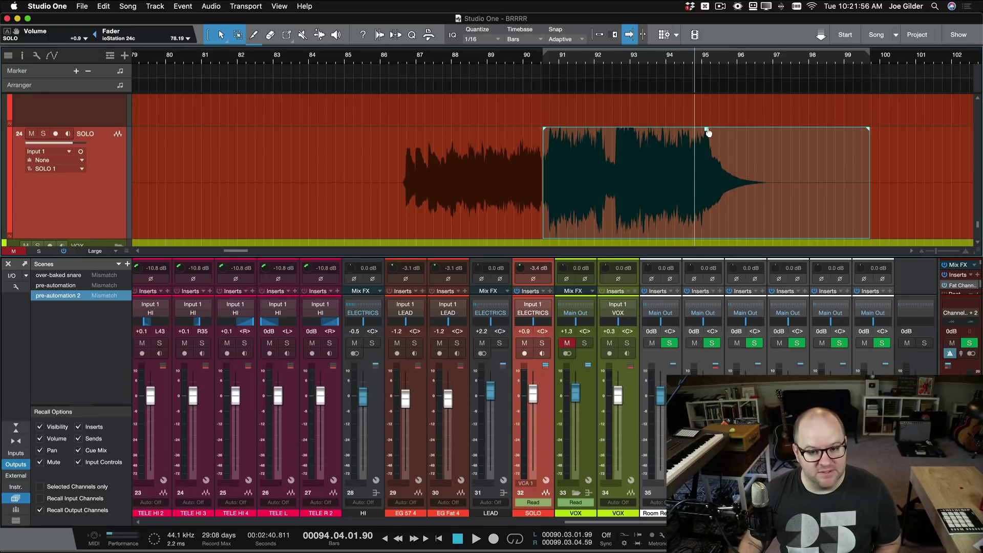
# Turn on the Gain Envelope for the SOLO event from its context menu.
pyautogui.click(637, 178)
pyautogui.click(519, 216)
pyautogui.rightClick(536, 215)
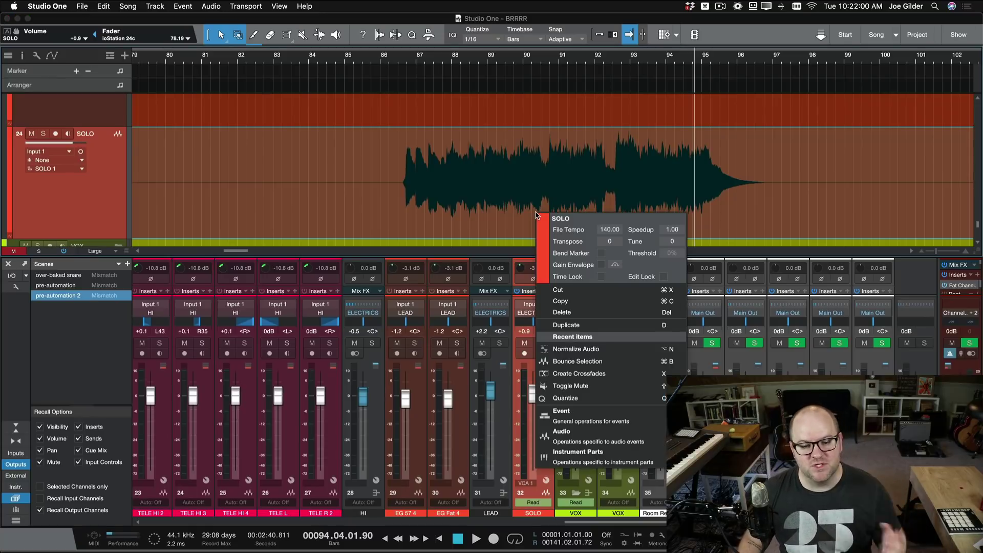
pyautogui.click(439, 181)
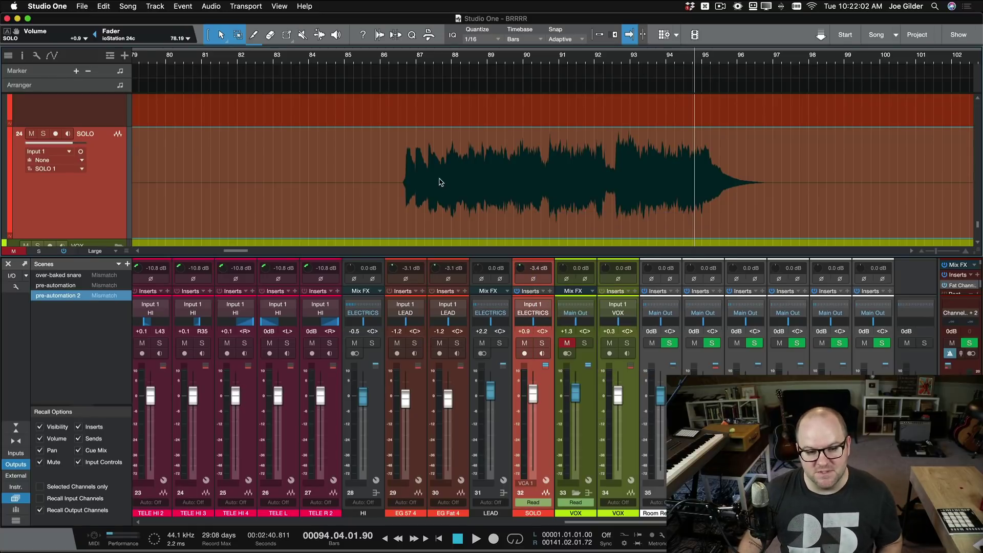
pyautogui.rightClick(575, 227)
pyautogui.click(639, 275)
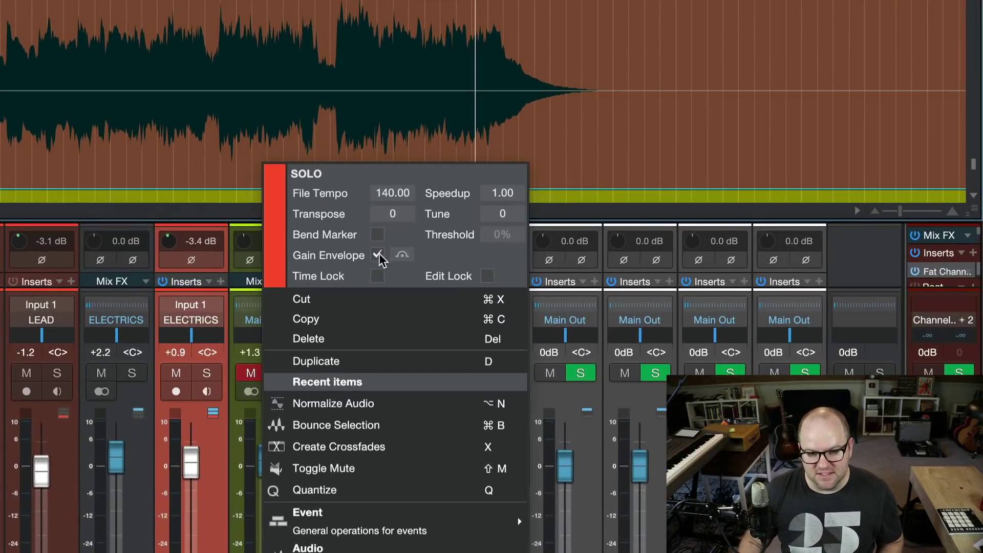
pyautogui.click(257, 95)
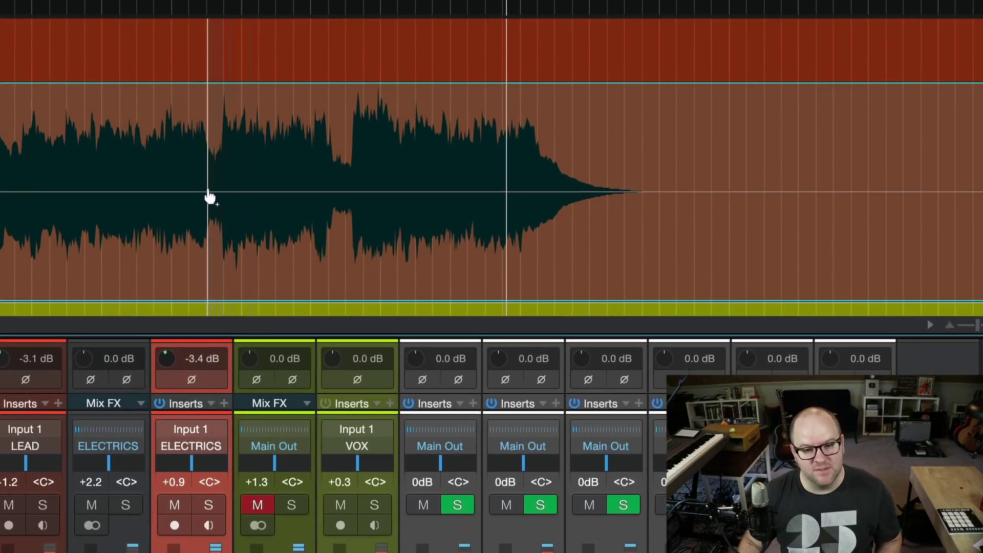
# Add envelope points raising the louder phrase about 4.8 dB and the tail to +12.2 dB, returning to 0.0 dB.
pyautogui.click(207, 192)
pyautogui.moveTo(219, 193); pyautogui.dragTo(216, 172)
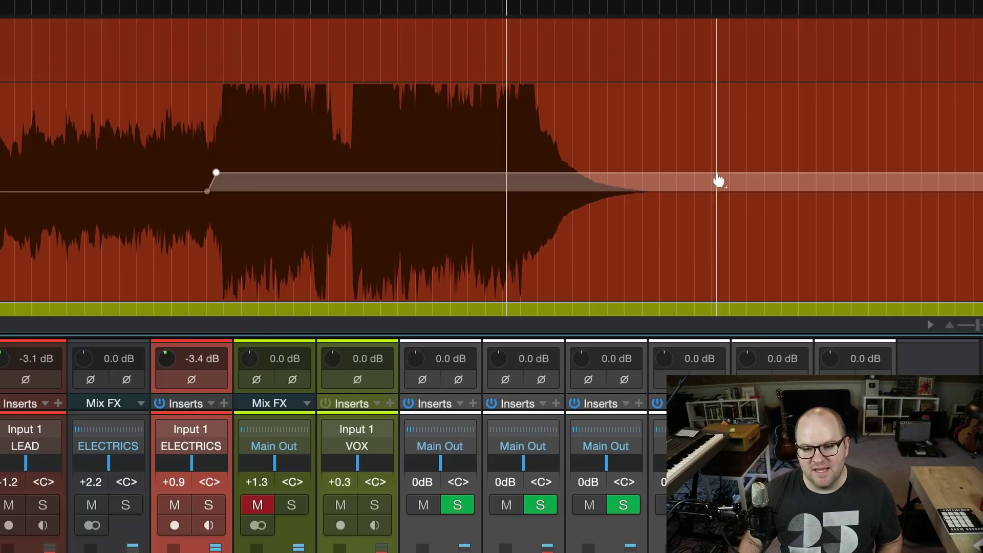
pyautogui.click(531, 172)
pyautogui.click(561, 172)
pyautogui.moveTo(563, 171); pyautogui.dragTo(576, 141)
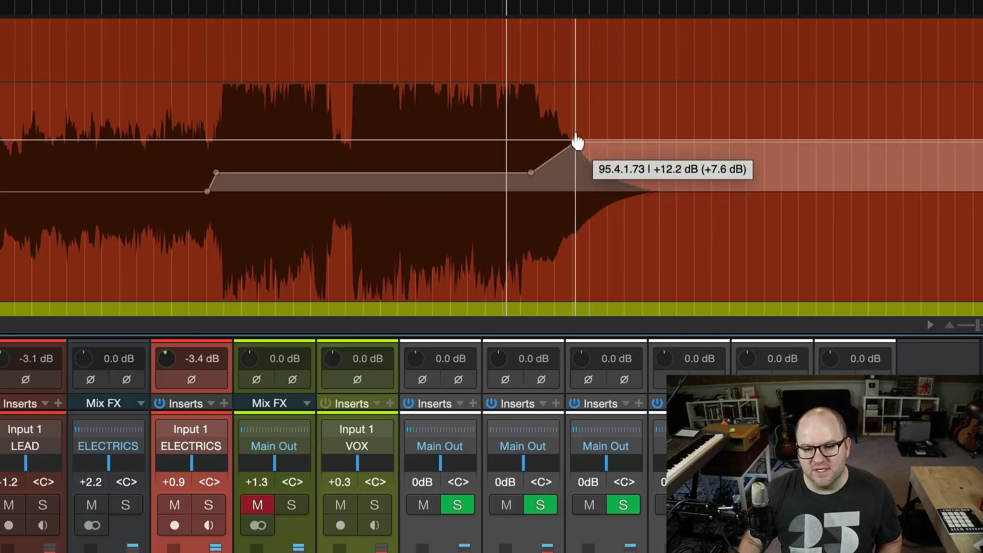
pyautogui.click(707, 140)
pyautogui.moveTo(757, 141); pyautogui.dragTo(754, 203)
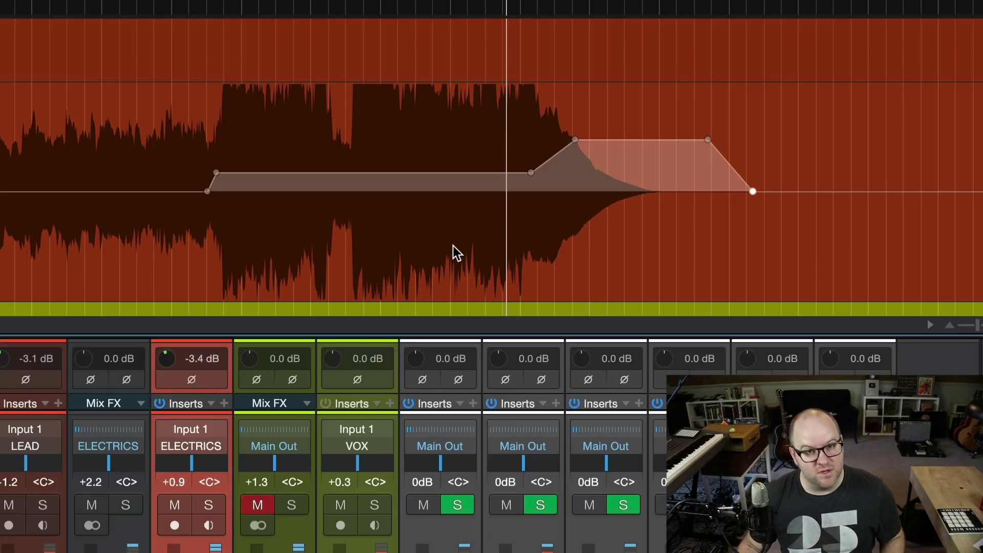
# Lower the SOLO channel's fader level in the mixer.
pyautogui.scroll(-5, 453, 246)
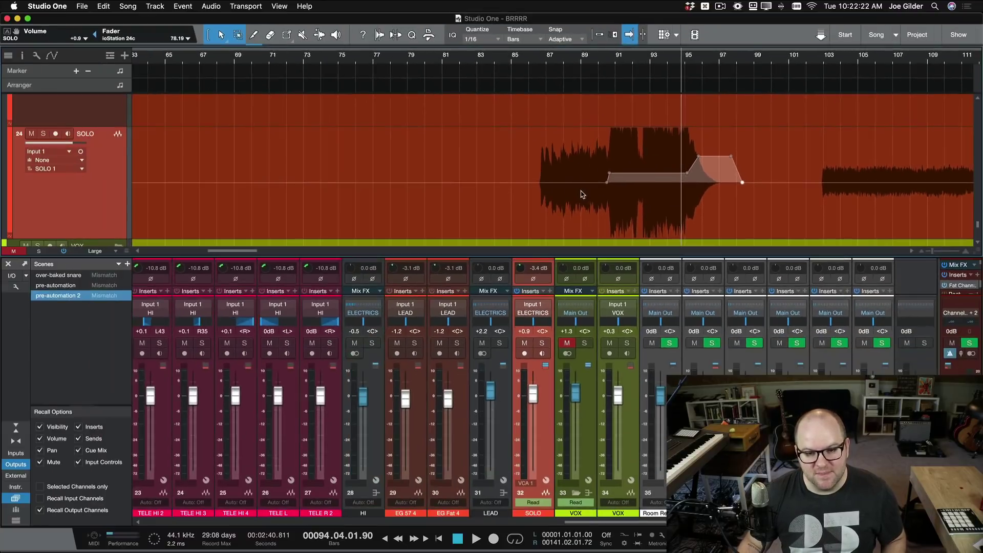
pyautogui.hscroll(3, 309, 214)
pyautogui.moveTo(530, 389)
pyautogui.mouseDown()
pyautogui.moveTo(532, 419)
pyautogui.moveTo(534, 401)
pyautogui.mouseUp()
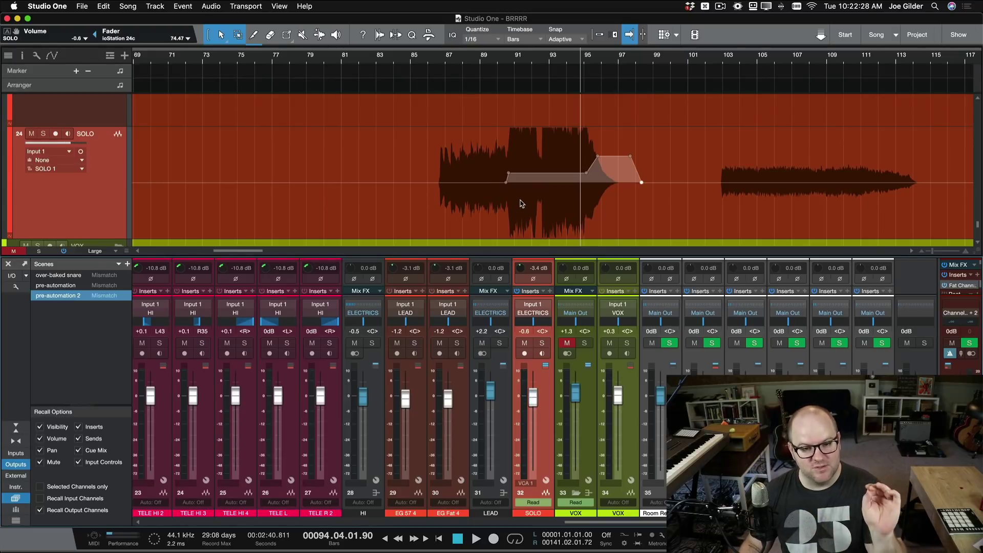